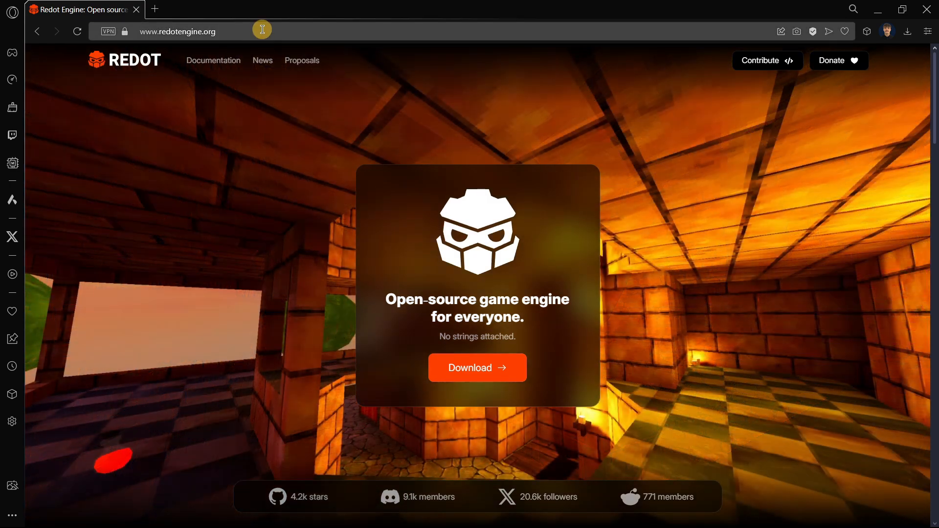
Look through the Redot Engine homepage, including its recent news, features and Get involved sections.
{"action": "left_click", "coordinate": [262, 29]}
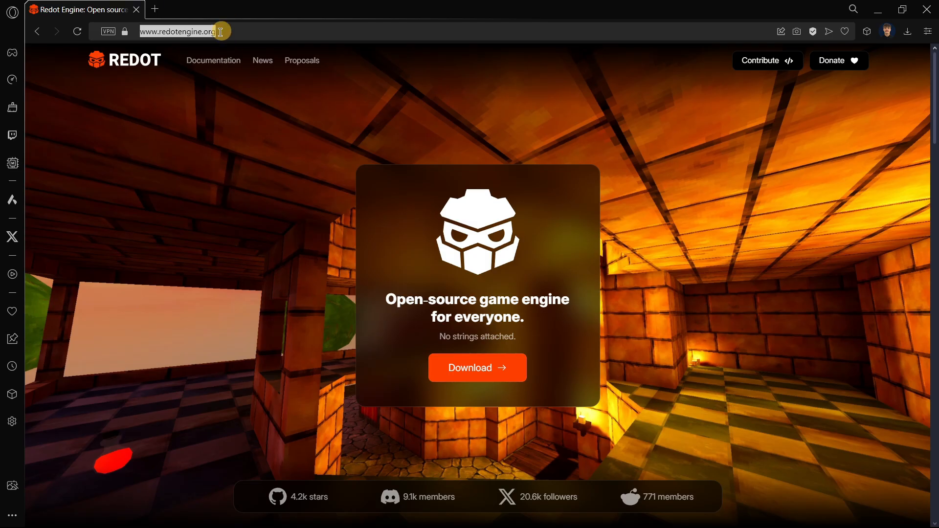
{"action": "left_click", "coordinate": [219, 94]}
{"action": "scroll", "coordinate": [238, 156], "scroll_direction": "down", "scroll_amount": 5}
{"action": "scroll", "coordinate": [264, 159], "scroll_direction": "up", "scroll_amount": 5}
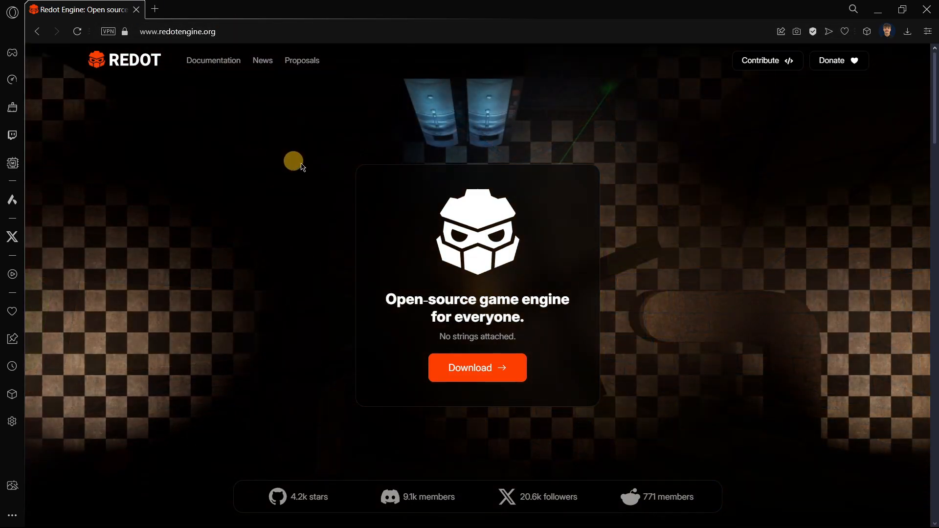
{"action": "scroll", "coordinate": [325, 198], "scroll_direction": "down", "scroll_amount": 7}
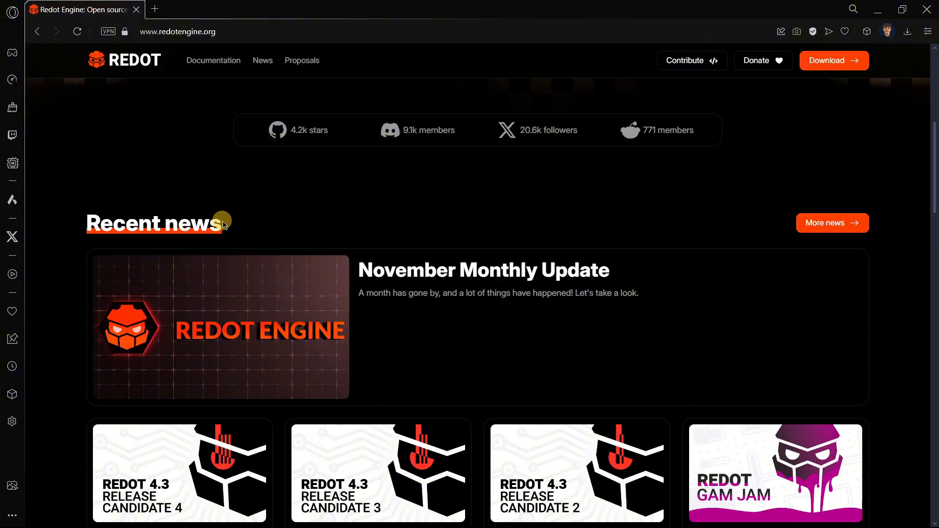
{"action": "left_click_drag", "start_coordinate": [220, 218], "coordinate": [116, 226]}
{"action": "left_click", "coordinate": [85, 221]}
{"action": "scroll", "coordinate": [93, 225], "scroll_direction": "down", "scroll_amount": 7}
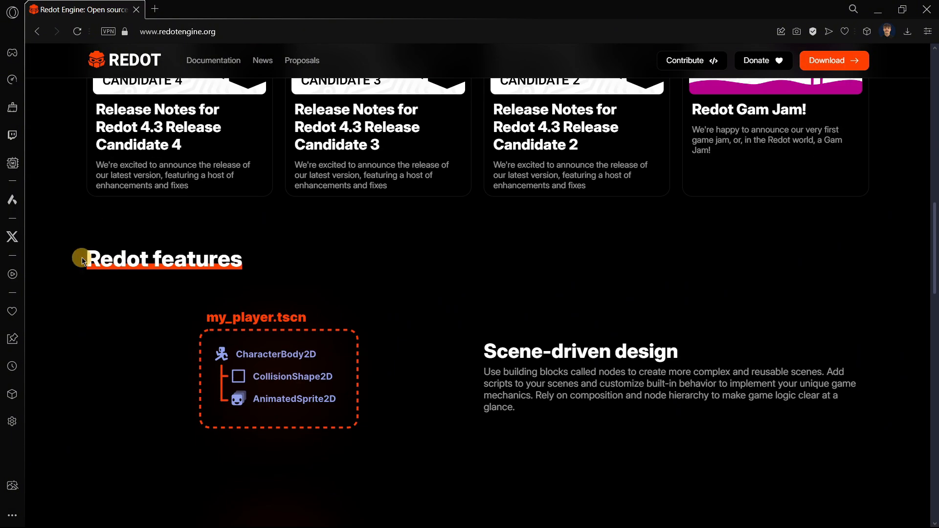
{"action": "left_click_drag", "start_coordinate": [80, 257], "coordinate": [283, 257]}
{"action": "left_click", "coordinate": [281, 264]}
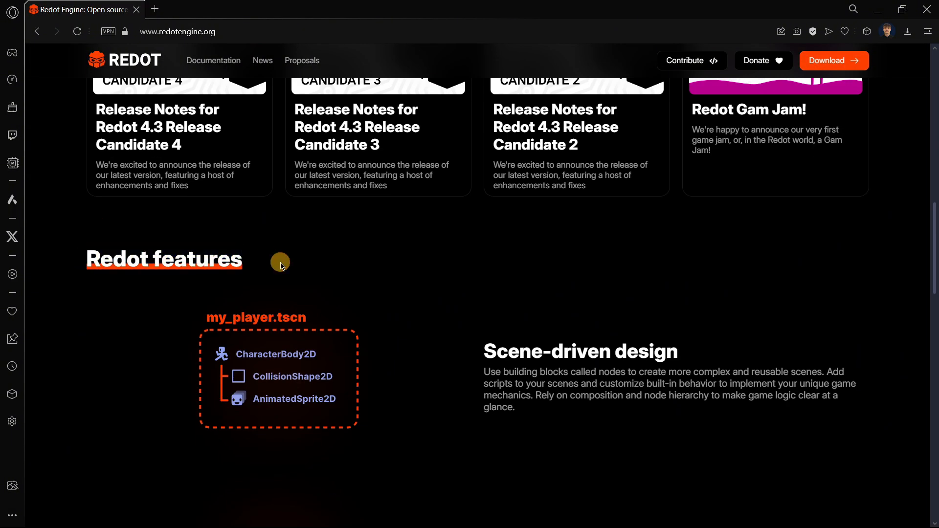
{"action": "scroll", "coordinate": [280, 263], "scroll_direction": "down", "scroll_amount": 12}
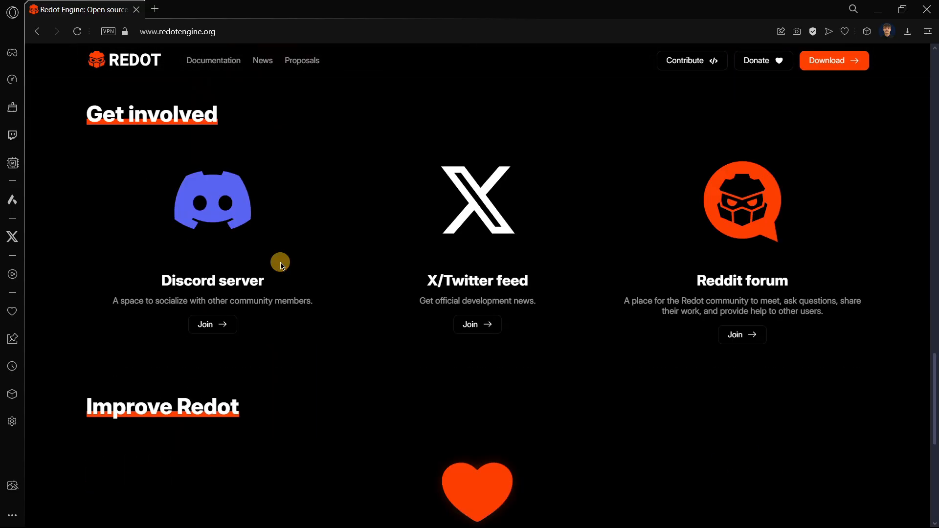
{"action": "scroll", "coordinate": [299, 325], "scroll_direction": "down", "scroll_amount": 5}
{"action": "key", "text": "Home"}
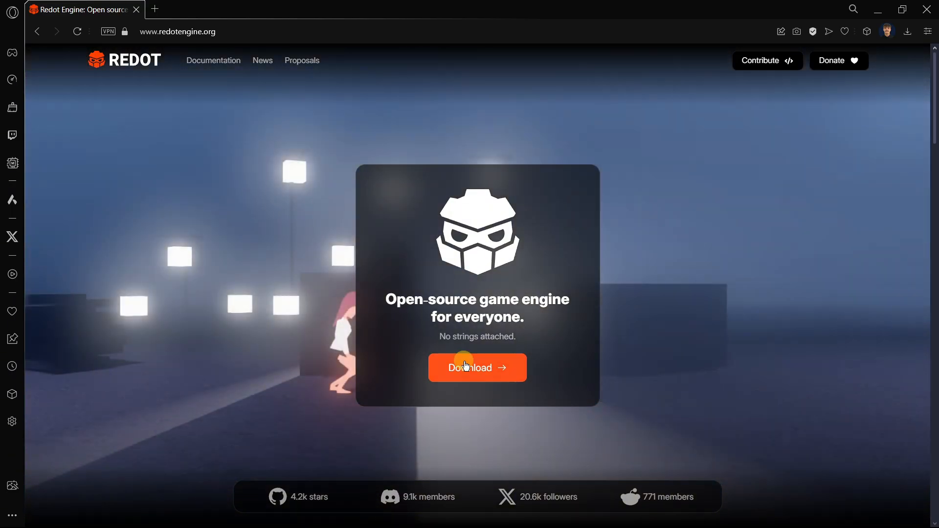
Download the latest Redot build for Windows and show the downloaded archive in its folder.
{"action": "left_click", "coordinate": [470, 374]}
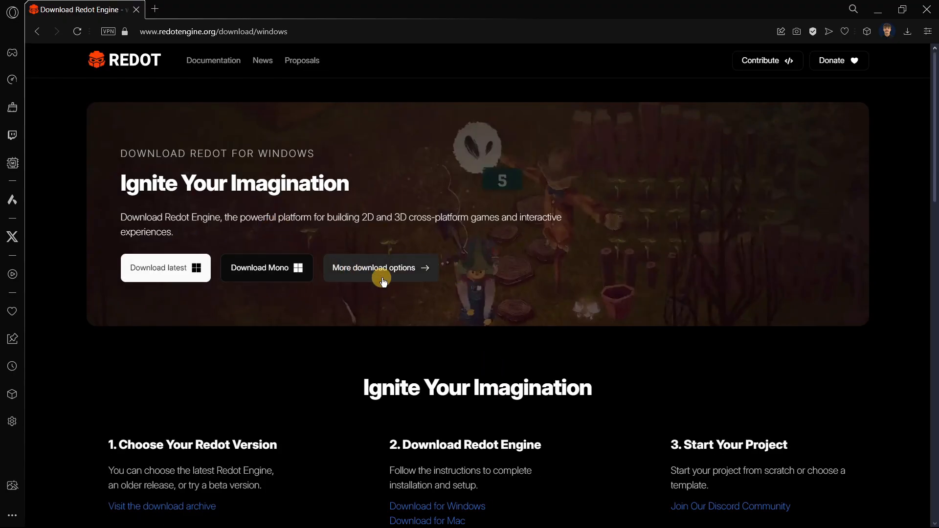
{"action": "left_click", "coordinate": [157, 269]}
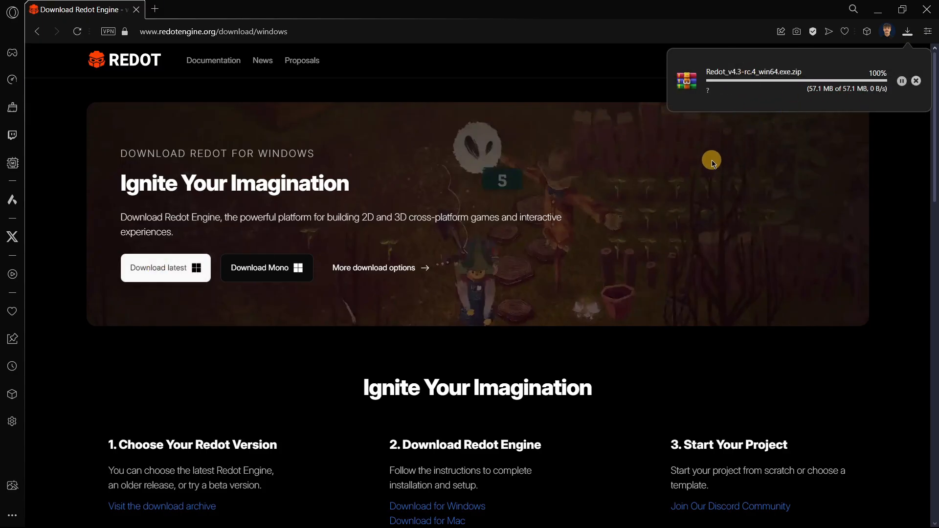
{"action": "left_click", "coordinate": [913, 77]}
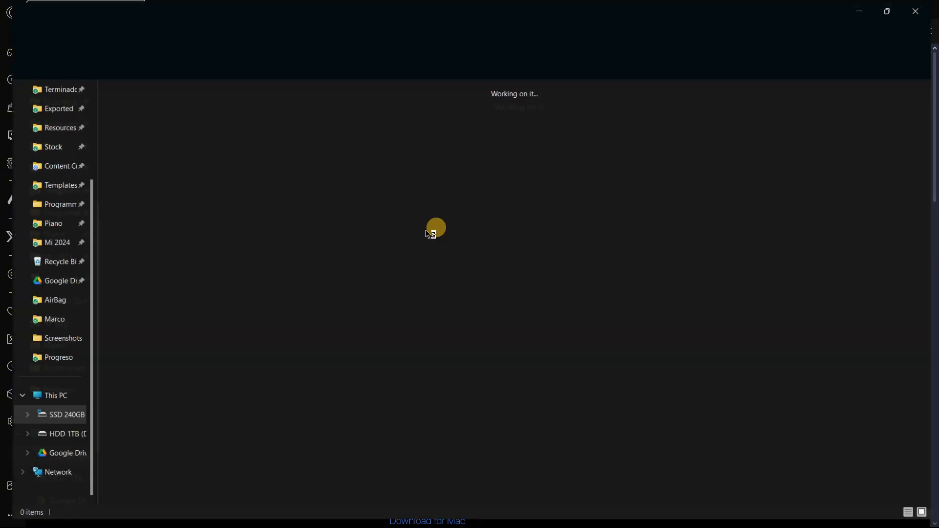
Extract Redot_v4.3-rc.4_win64.exe.zip into the Downloads folder.
{"action": "left_click_drag", "start_coordinate": [92, 217], "coordinate": [30, 215]}
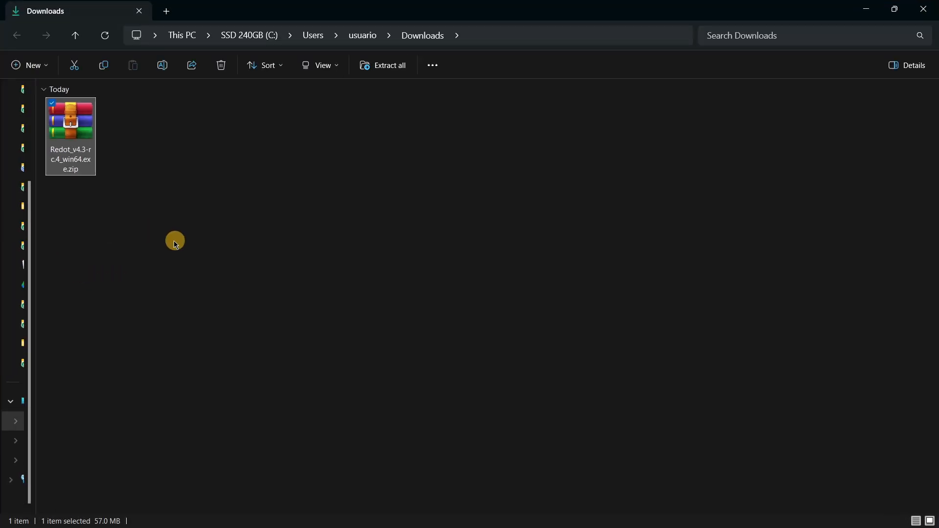
{"action": "right_click", "coordinate": [80, 141]}
{"action": "mouse_move", "coordinate": [122, 358]}
{"action": "left_click", "coordinate": [278, 419]}
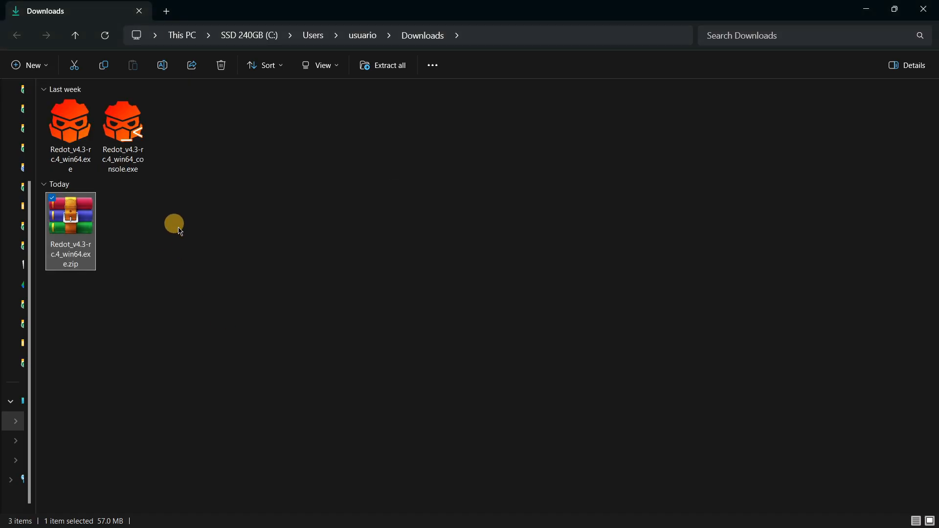
Launch the non-console Redot_v4.3-rc.4_win64.exe and maximize its Project Manager window.
{"action": "left_click", "coordinate": [208, 257]}
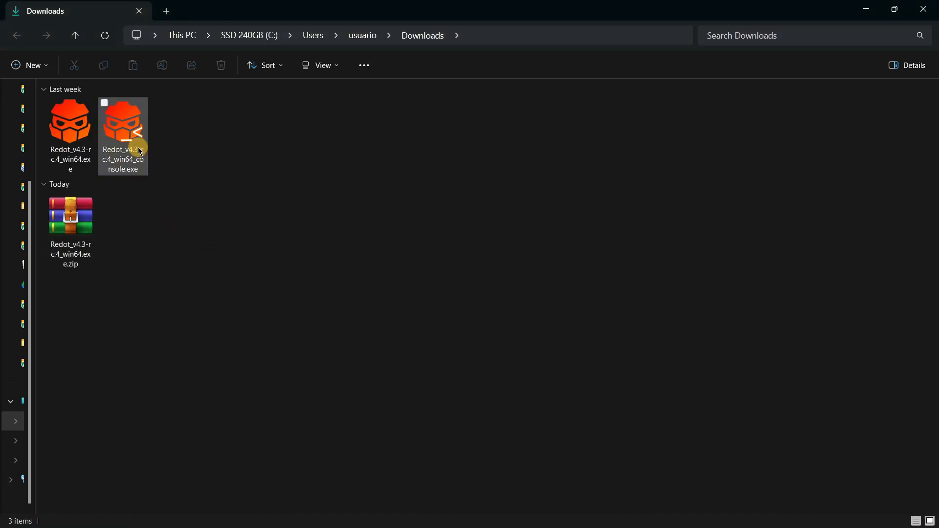
{"action": "mouse_move", "coordinate": [140, 152]}
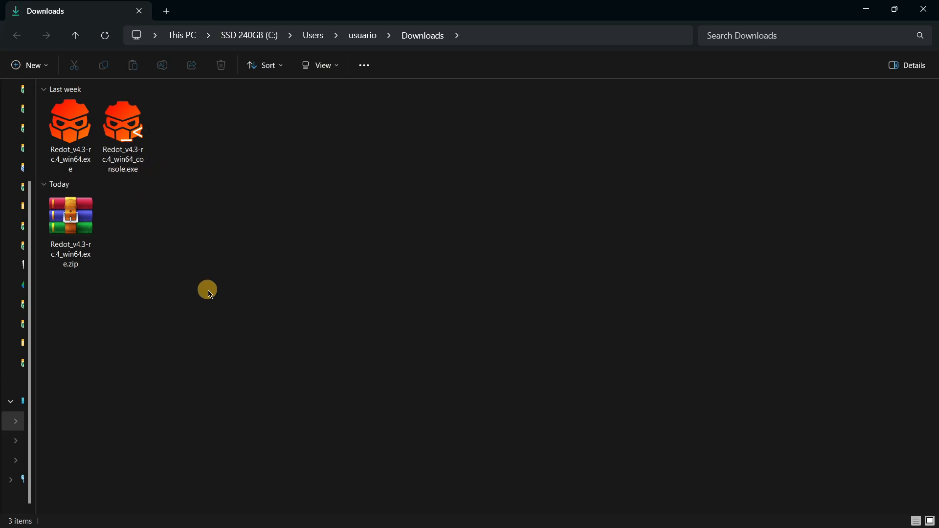
{"action": "mouse_move", "coordinate": [81, 156]}
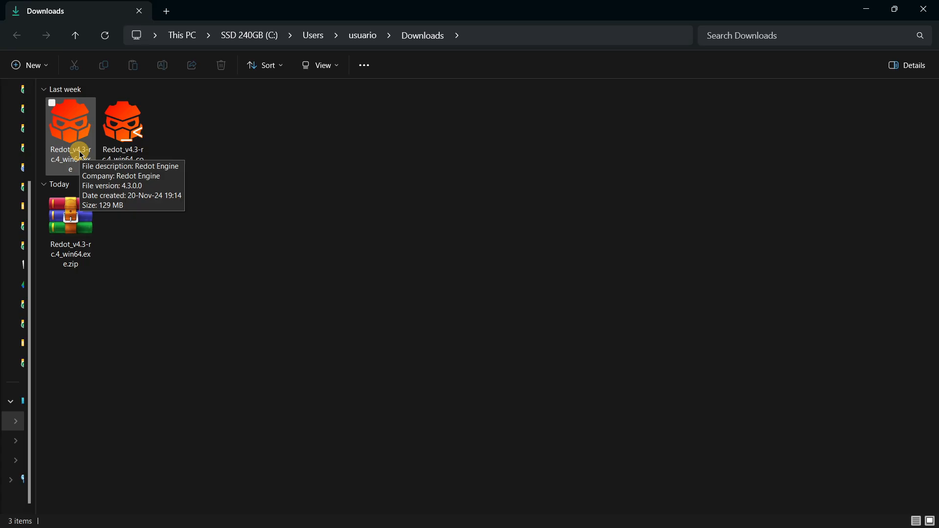
{"action": "left_click", "coordinate": [82, 155]}
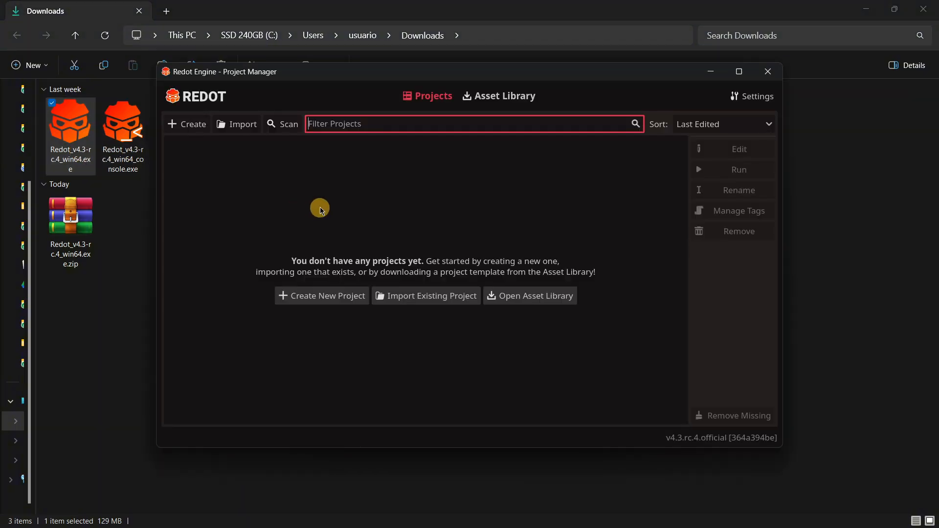
{"action": "left_click", "coordinate": [739, 71]}
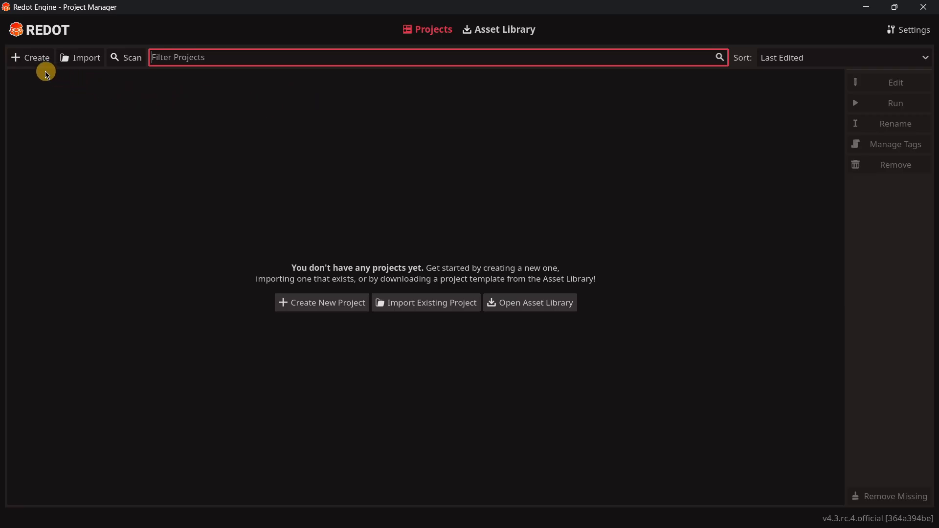
Create a project named Redot Test in the Downloads folder and open it for editing.
{"action": "left_click", "coordinate": [27, 57]}
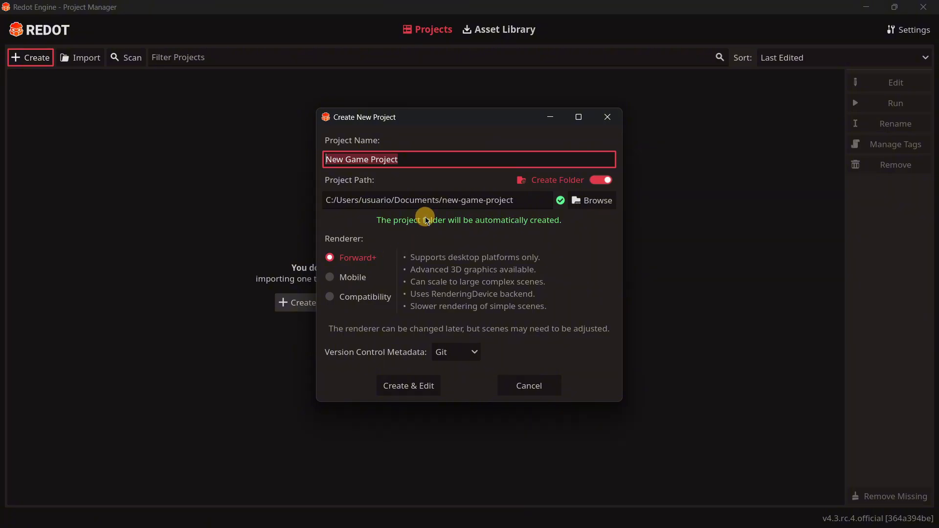
{"action": "type", "text": "Redot Test"}
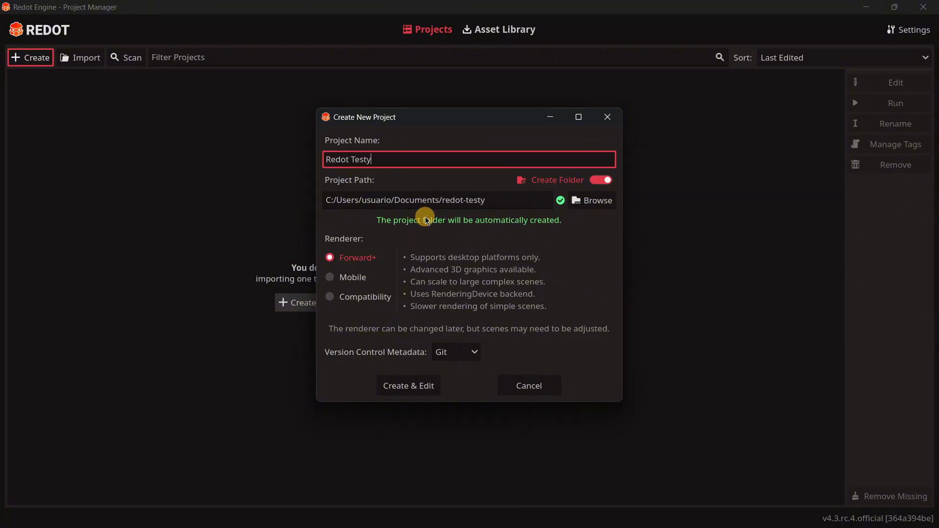
{"action": "left_click", "coordinate": [589, 201]}
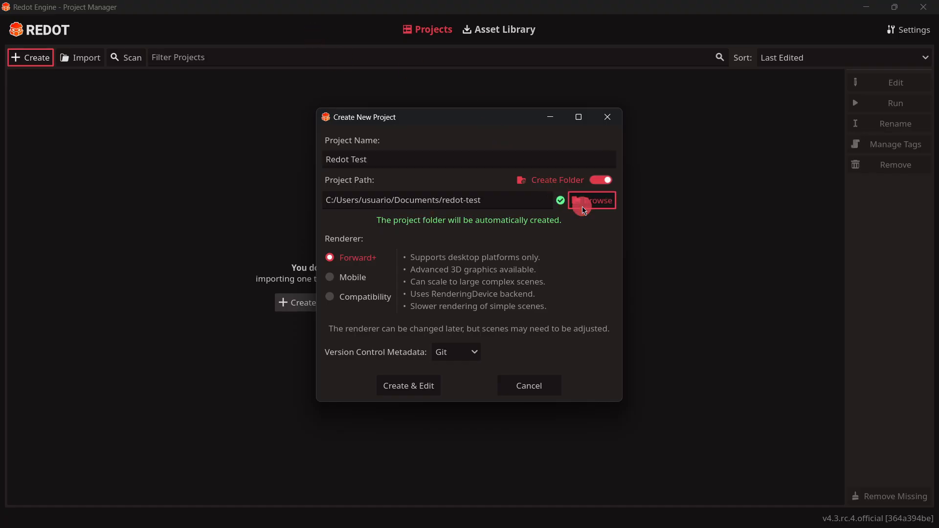
{"action": "left_click", "coordinate": [218, 292]}
{"action": "left_click", "coordinate": [373, 459]}
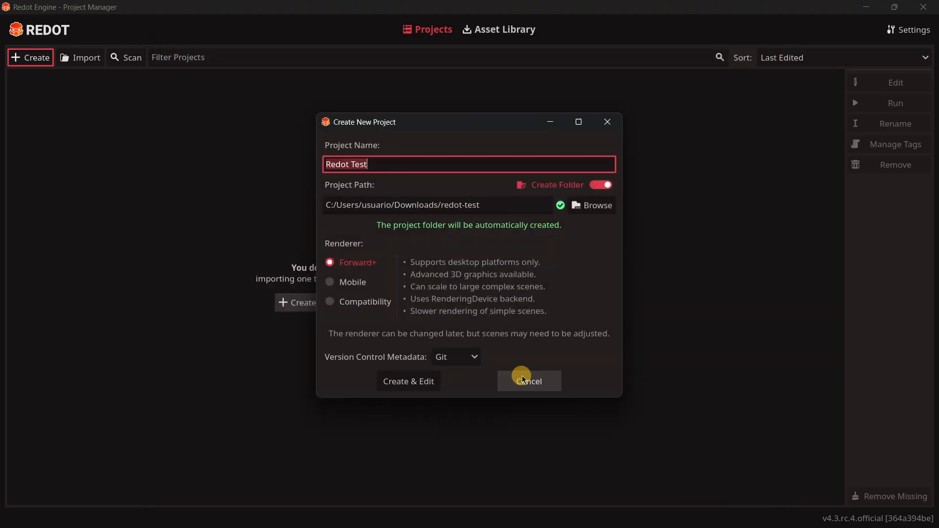
{"action": "left_click", "coordinate": [418, 380]}
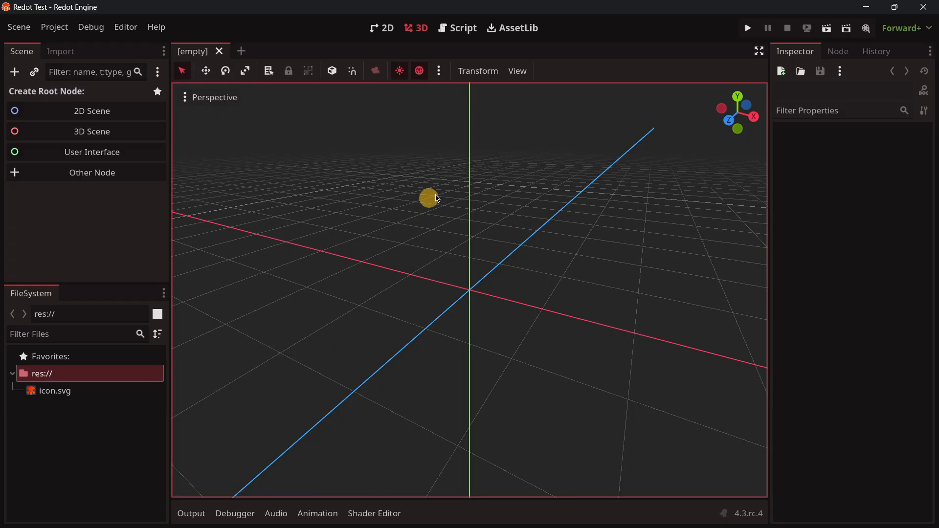
Change the preview environment's horizon color to bright red by raising its red channel to the maximum.
{"action": "left_click", "coordinate": [439, 74]}
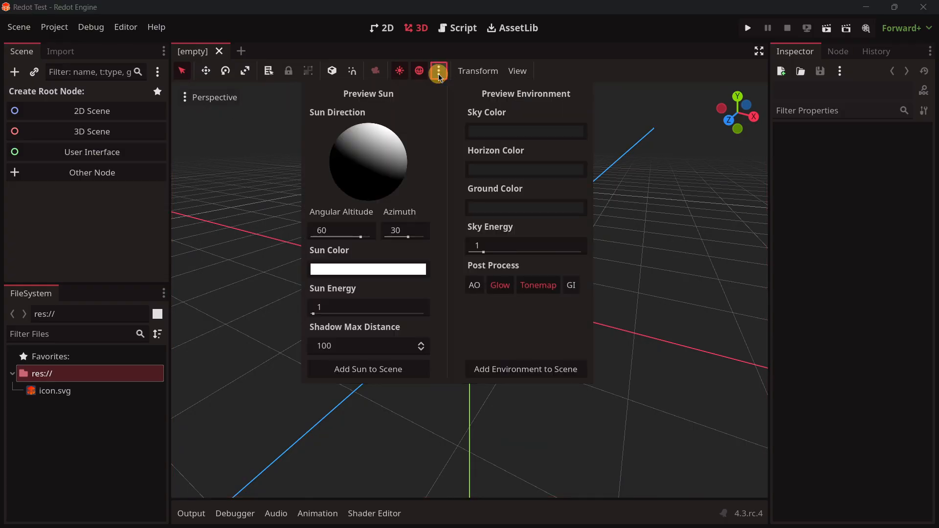
{"action": "left_click", "coordinate": [538, 164]}
{"action": "left_click", "coordinate": [524, 392]}
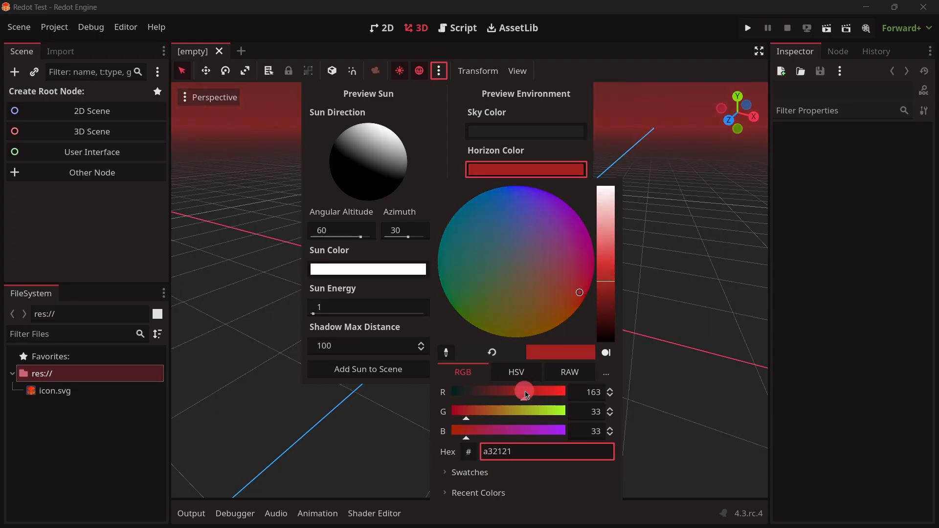
{"action": "left_click_drag", "start_coordinate": [524, 391], "coordinate": [624, 359]}
{"action": "left_click", "coordinate": [442, 163]}
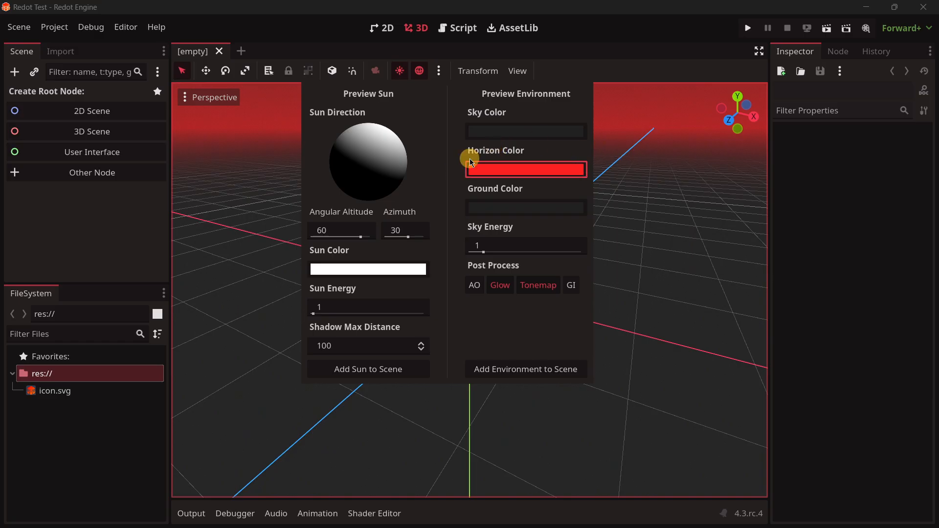
Switch to the 2D workspace and create a folder named Scenes in res://.
{"action": "left_click", "coordinate": [379, 32]}
{"action": "left_click", "coordinate": [378, 32]}
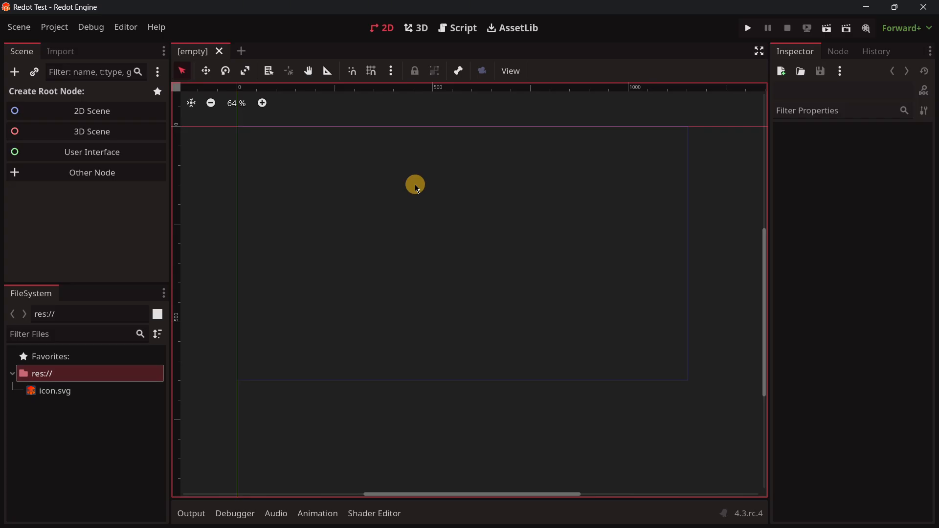
{"action": "right_click", "coordinate": [81, 373]}
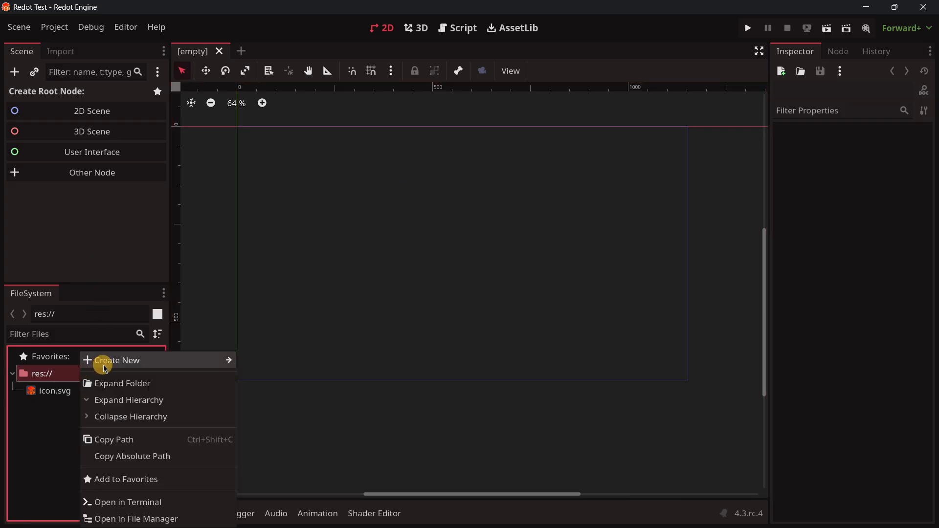
{"action": "mouse_move", "coordinate": [189, 360]}
{"action": "left_click", "coordinate": [250, 361]}
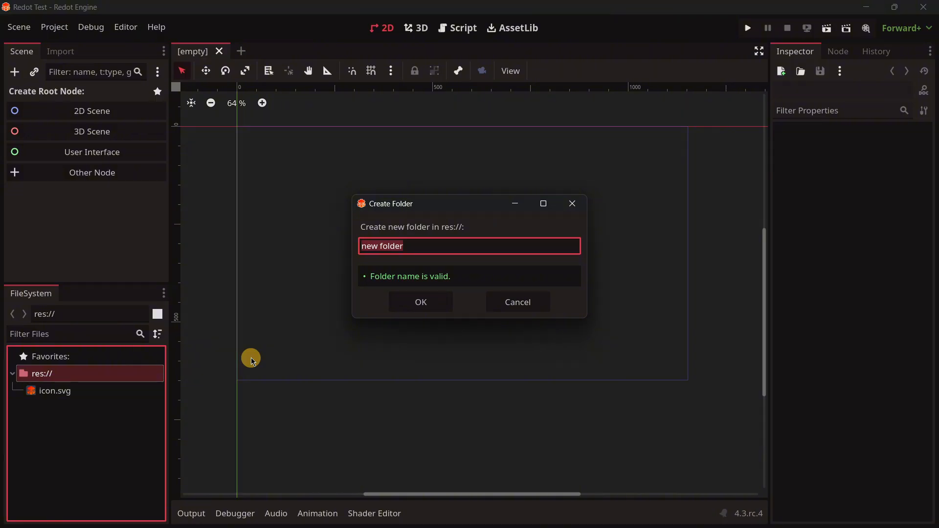
{"action": "type", "text": "Scenes"}
{"action": "key", "text": "Return"}
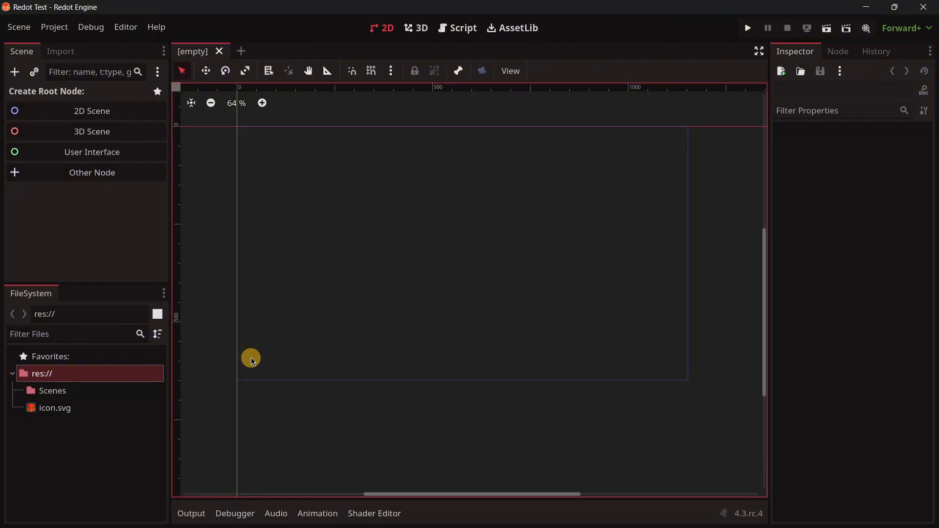
Create a folder named Scripts in res://.
{"action": "right_click", "coordinate": [84, 371]}
{"action": "mouse_move", "coordinate": [189, 361]}
{"action": "left_click", "coordinate": [241, 360]}
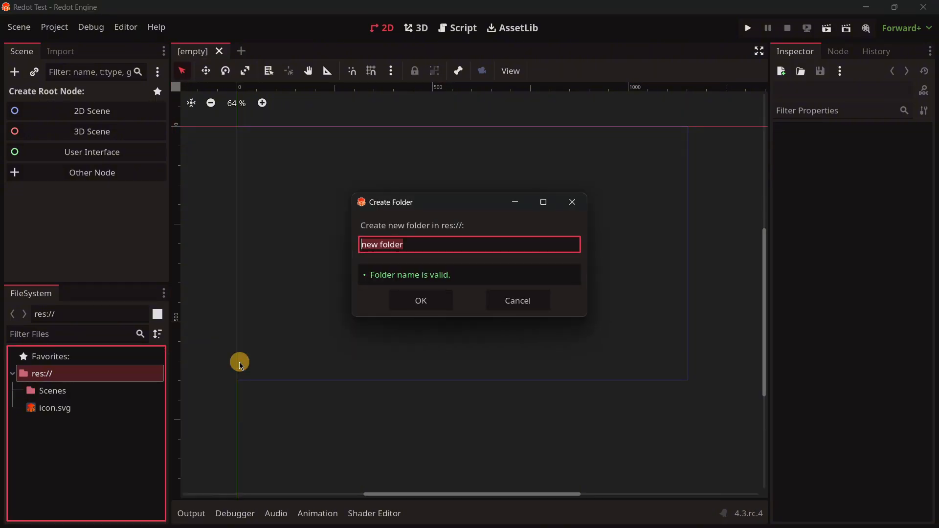
{"action": "type", "text": "Scripts"}
{"action": "key", "text": "Return"}
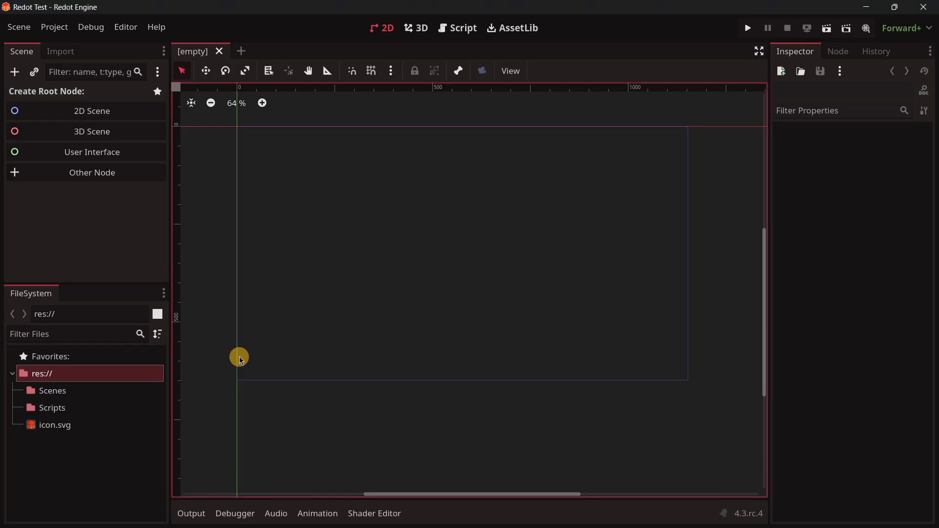
Add a User Interface root node to the empty scene and rename it Main.
{"action": "left_click", "coordinate": [88, 152]}
{"action": "key", "text": "F2"}
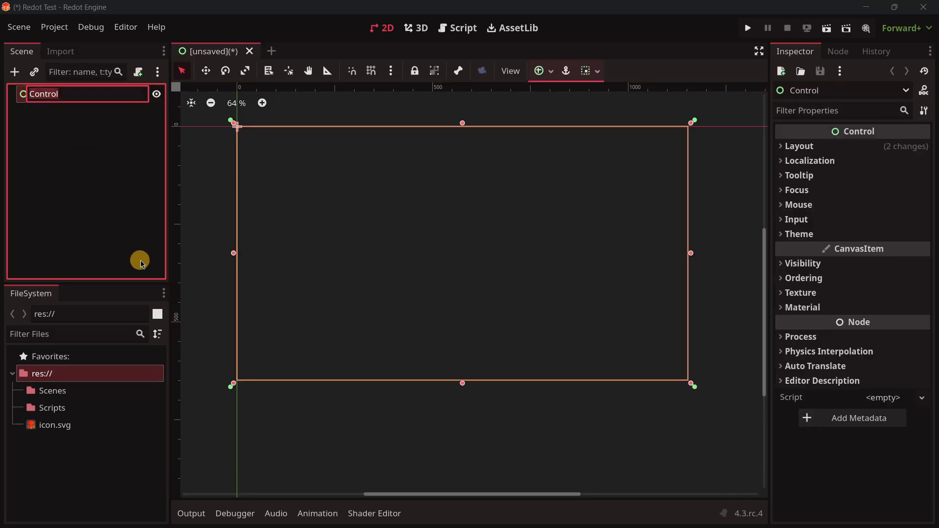
{"action": "type", "text": "Main"}
{"action": "key", "text": "Return"}
Save the scene as main.tscn in the Scenes folder.
{"action": "key", "text": "ctrl+s"}
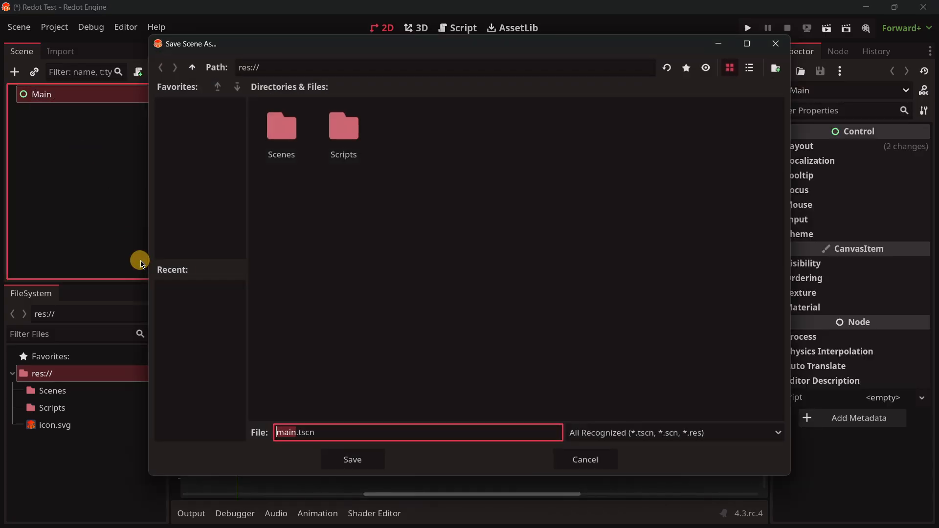
{"action": "double_click", "coordinate": [299, 133]}
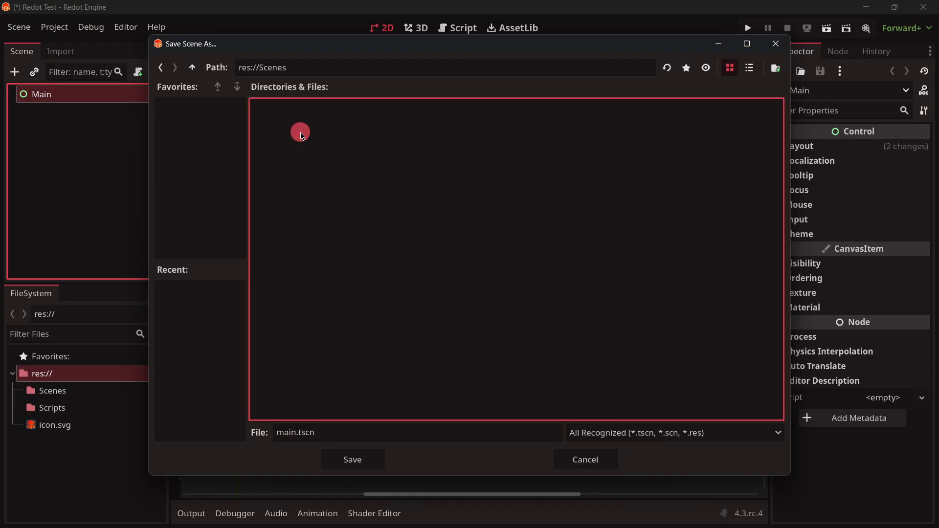
{"action": "left_click", "coordinate": [363, 451]}
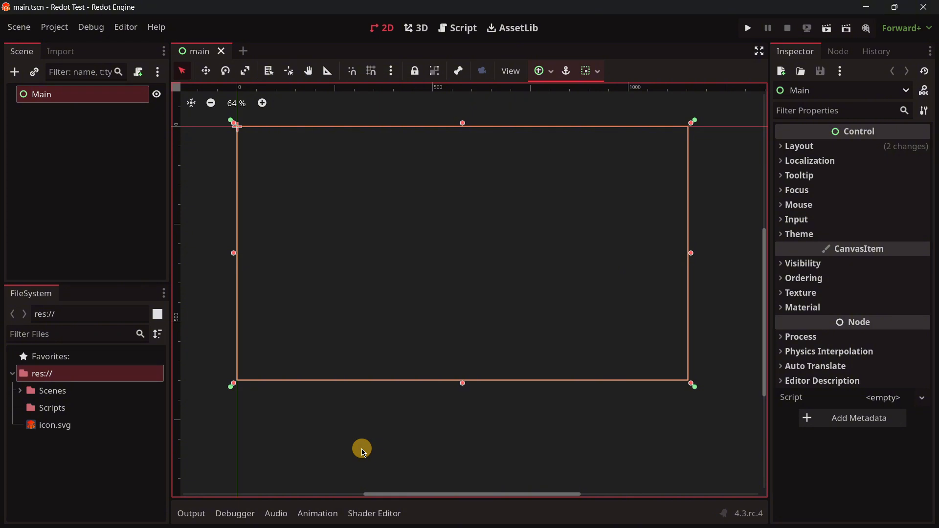
Add a Label node as a child of Main.
{"action": "key", "text": "ctrl+a"}
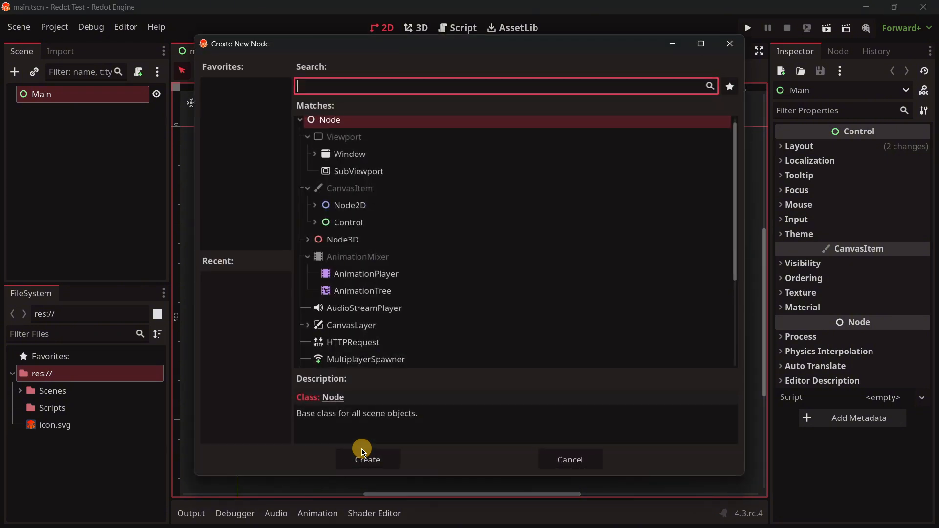
{"action": "type", "text": "label"}
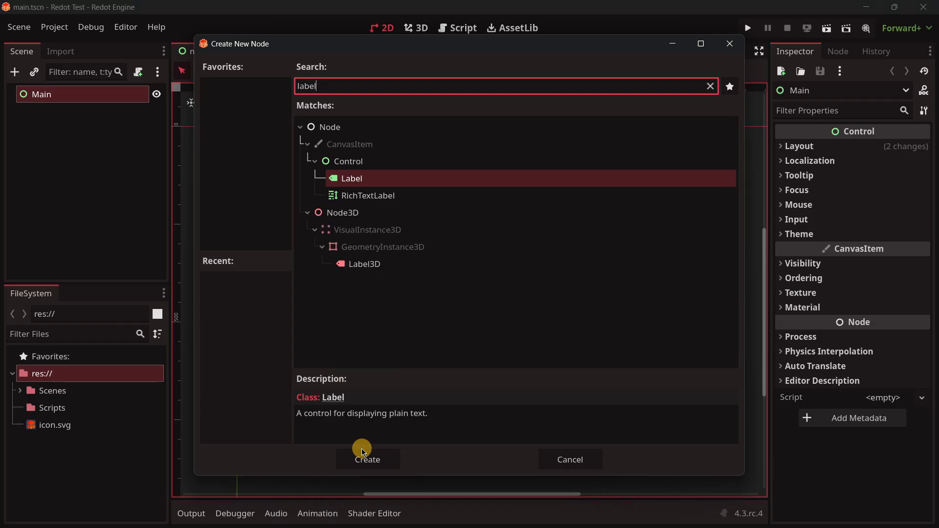
{"action": "left_click", "coordinate": [363, 452]}
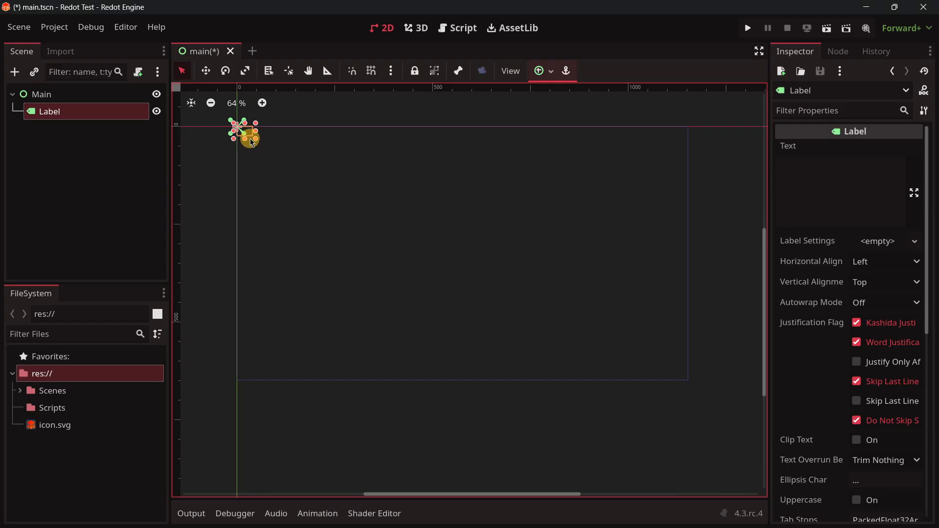
Open the editor's interface theme settings and apply the Godot theme preset.
{"action": "left_click", "coordinate": [125, 29]}
{"action": "left_click", "coordinate": [138, 48]}
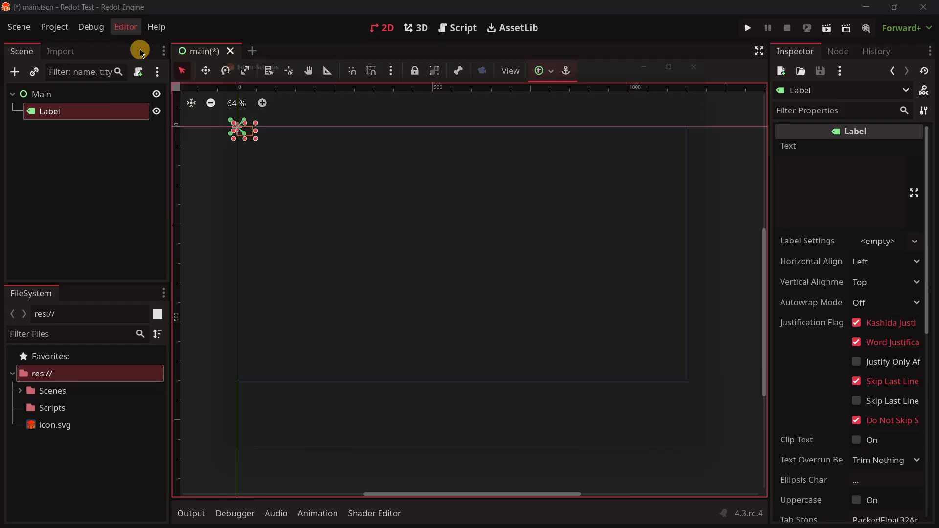
{"action": "left_click", "coordinate": [240, 157]}
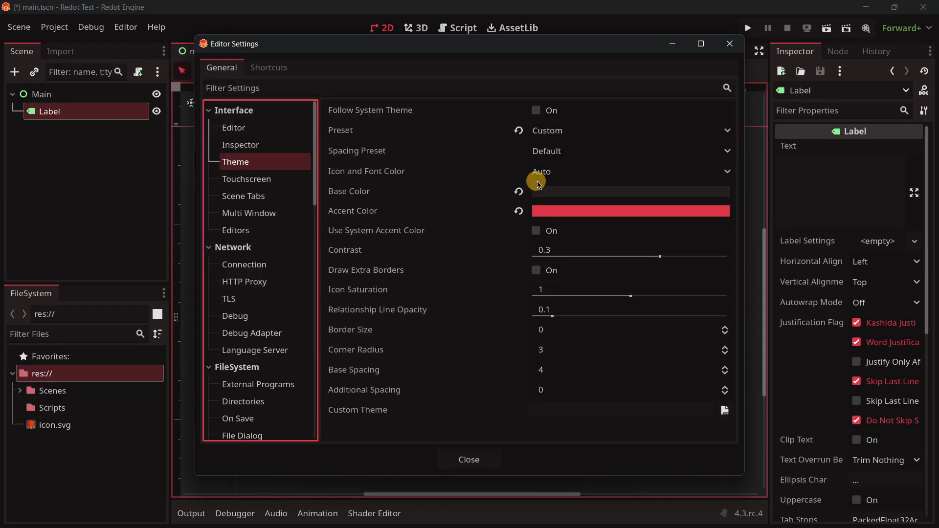
{"action": "left_click", "coordinate": [550, 133]}
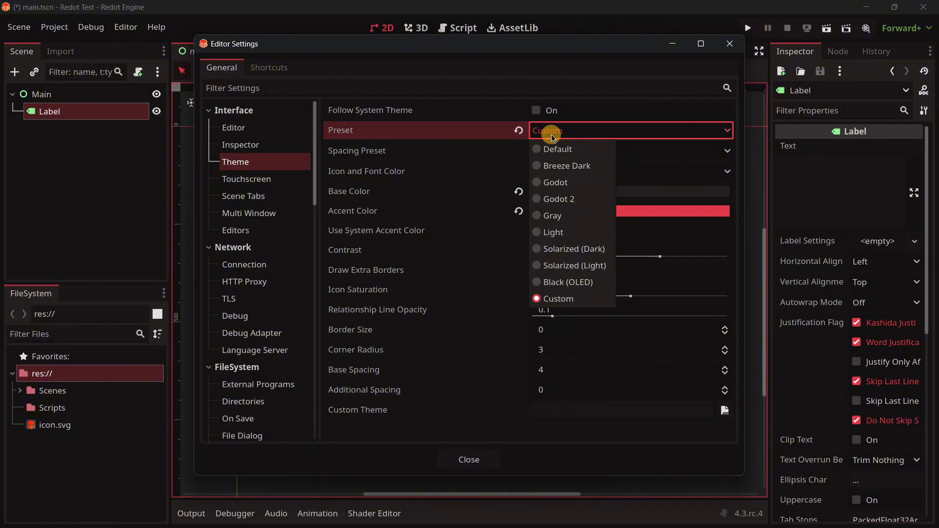
{"action": "left_click", "coordinate": [555, 184]}
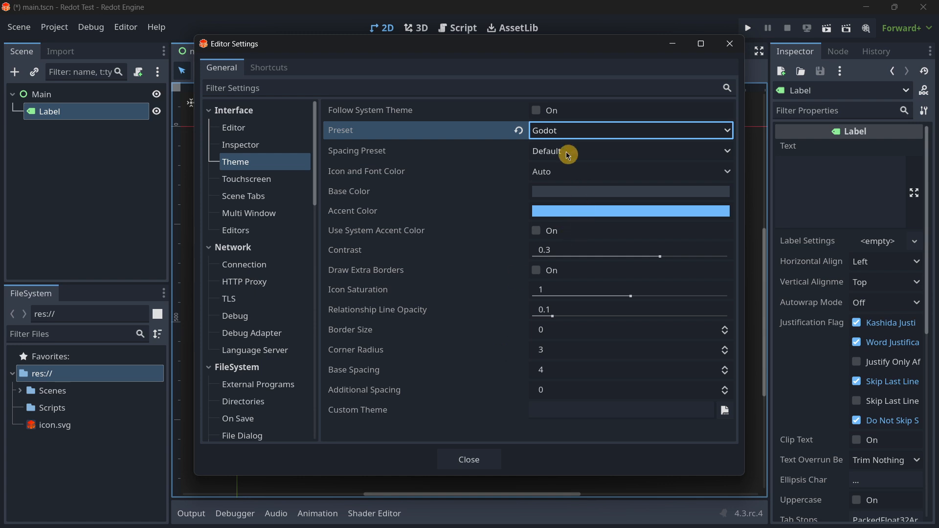
Set the interface theme preset to Default and close the editor settings.
{"action": "left_click", "coordinate": [552, 159]}
{"action": "left_click", "coordinate": [551, 154]}
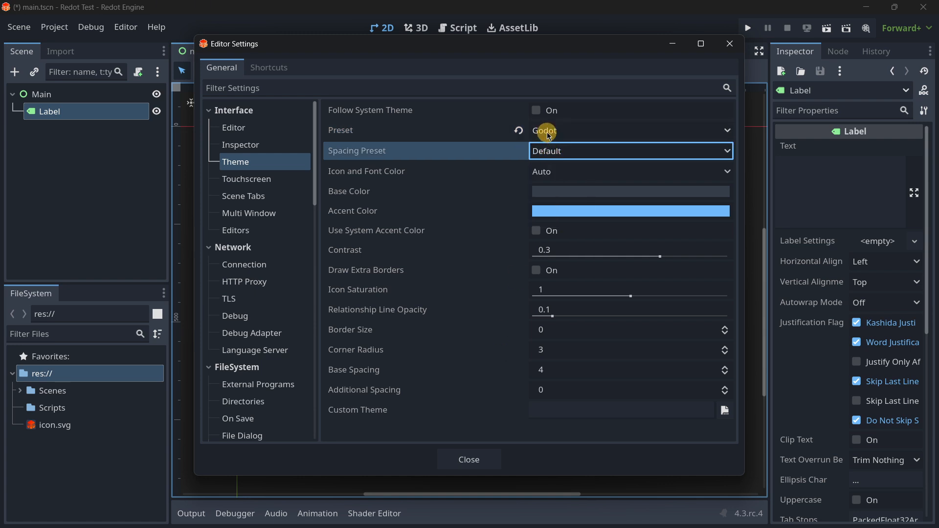
{"action": "left_click", "coordinate": [545, 130]}
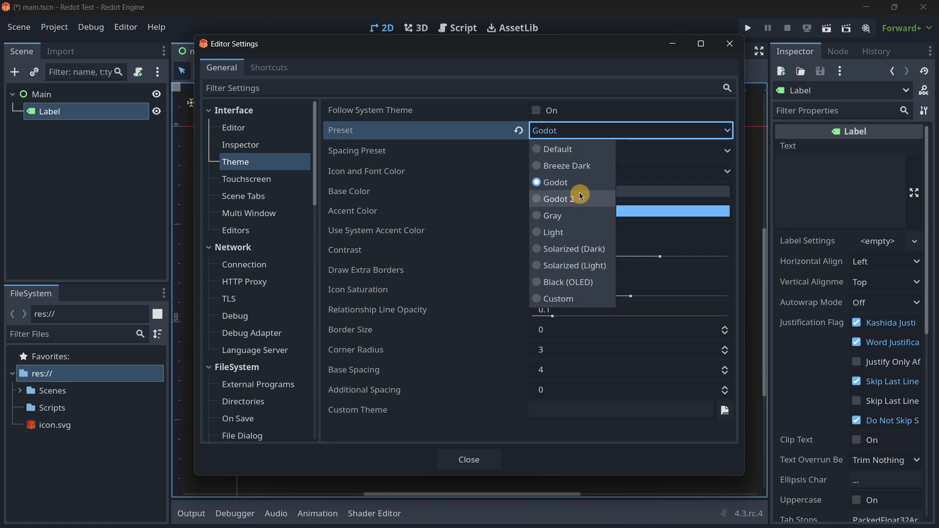
{"action": "left_click", "coordinate": [558, 299]}
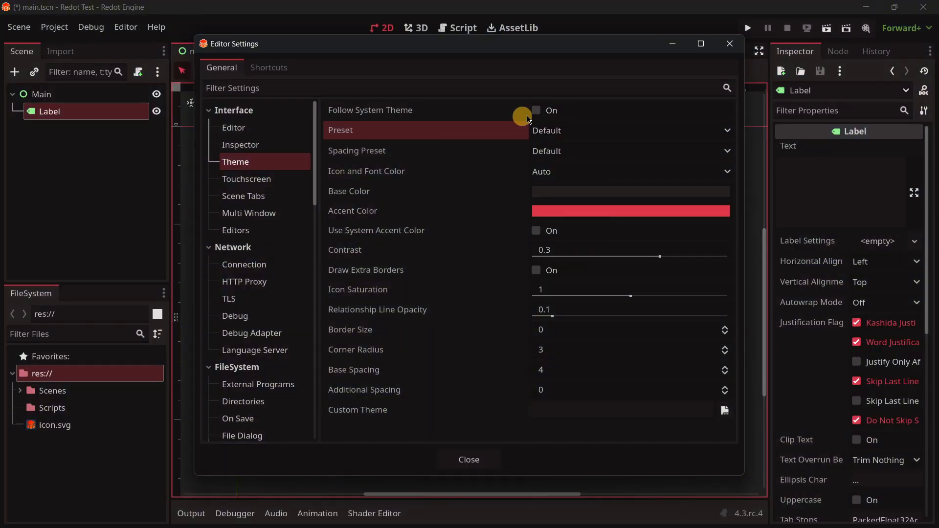
{"action": "left_click", "coordinate": [479, 462]}
Rename the Label node as ScoreLabel and set its text to "Score: 0".
{"action": "left_click", "coordinate": [120, 196]}
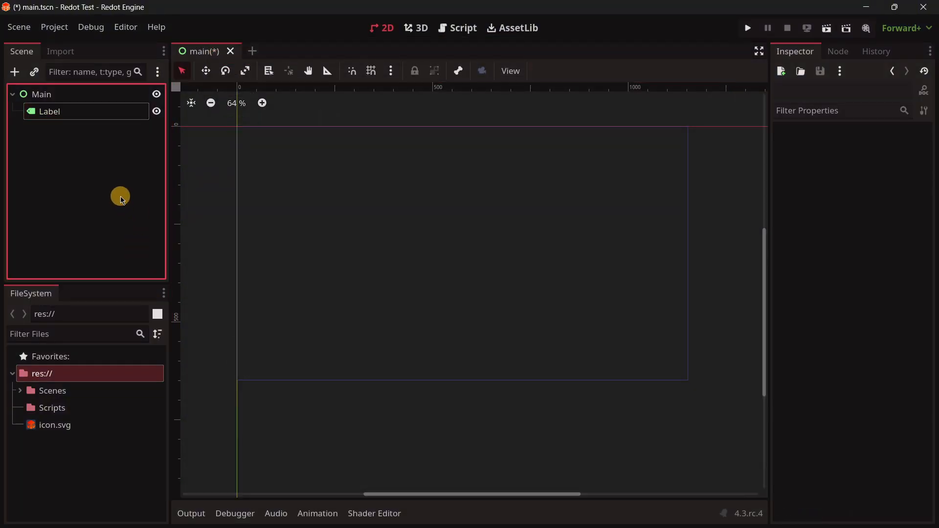
{"action": "left_click", "coordinate": [64, 108]}
{"action": "key", "text": "F2"}
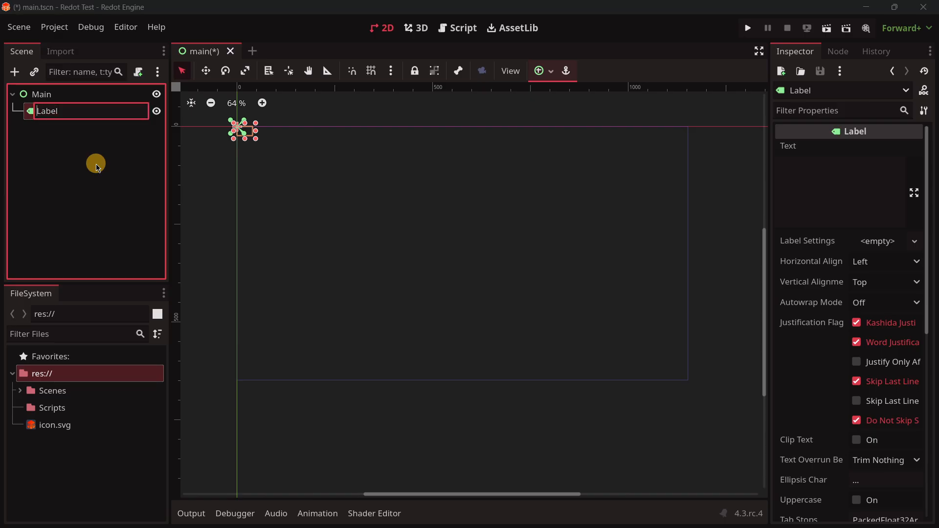
{"action": "type", "text": "Score"}
{"action": "key", "text": "Return"}
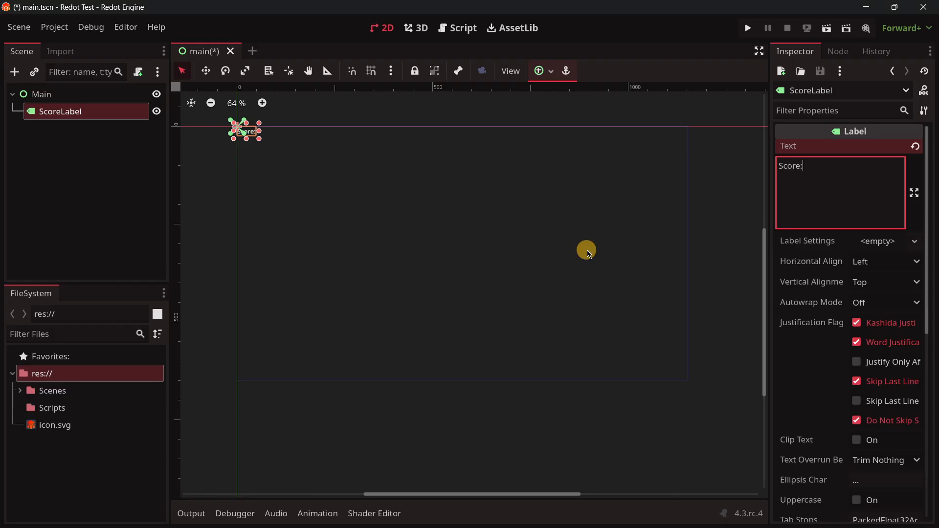
Give ScoreLabel a new LabelSettings resource with a font size of 50 px.
{"action": "scroll", "coordinate": [838, 287], "scroll_direction": "down", "scroll_amount": 5}
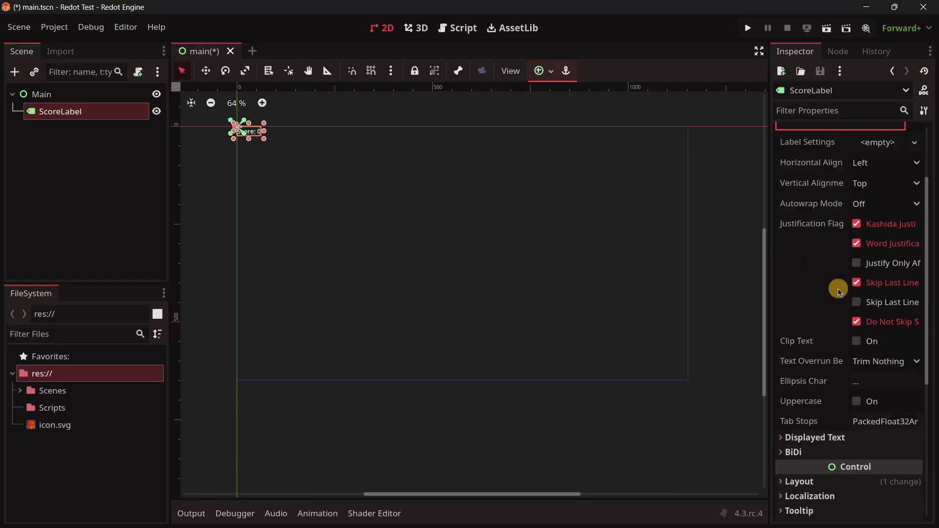
{"action": "scroll", "coordinate": [829, 293], "scroll_direction": "up", "scroll_amount": 5}
{"action": "left_click", "coordinate": [861, 248]}
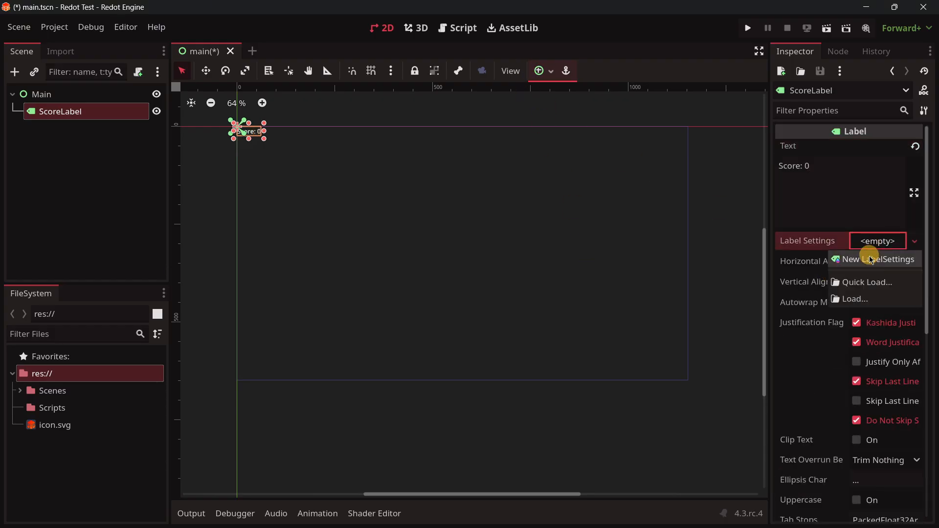
{"action": "left_click", "coordinate": [869, 256]}
{"action": "left_click", "coordinate": [875, 241]}
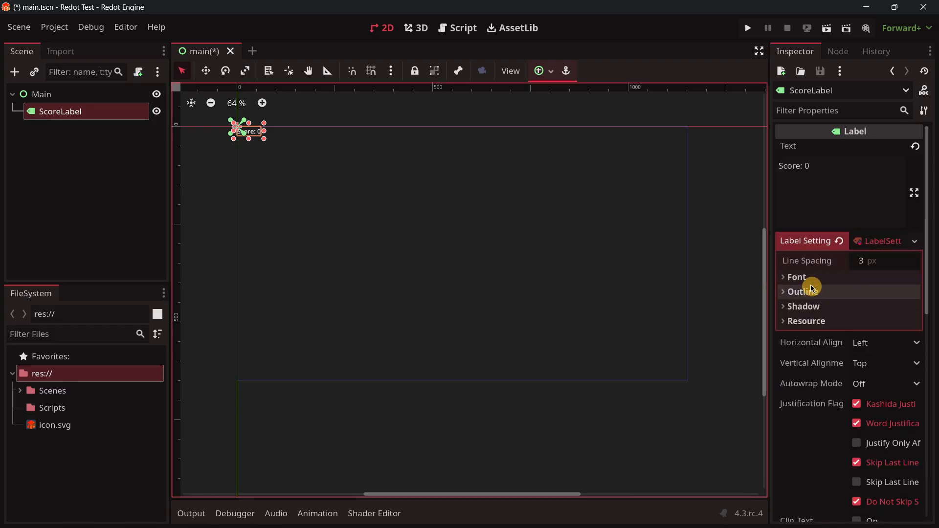
{"action": "left_click", "coordinate": [839, 286]}
{"action": "left_click", "coordinate": [880, 314]}
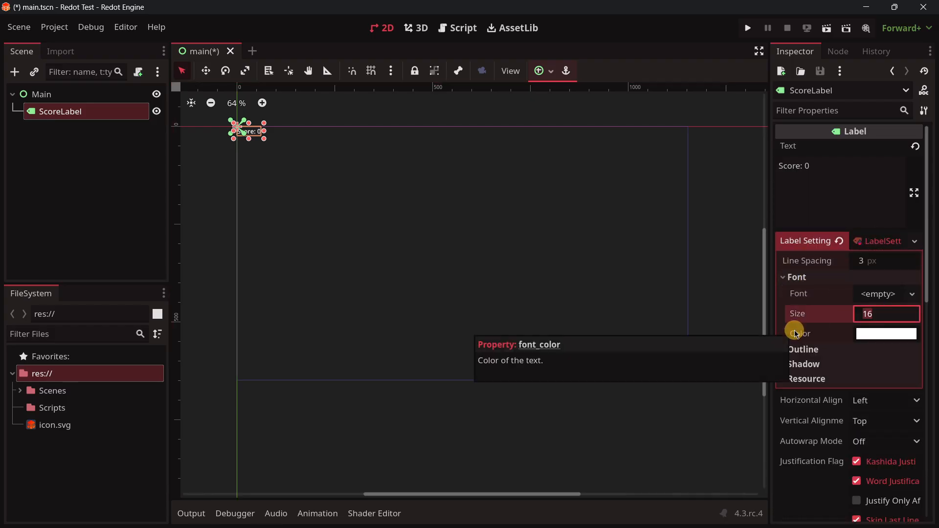
{"action": "type", "text": "50"}
{"action": "key", "text": "Return"}
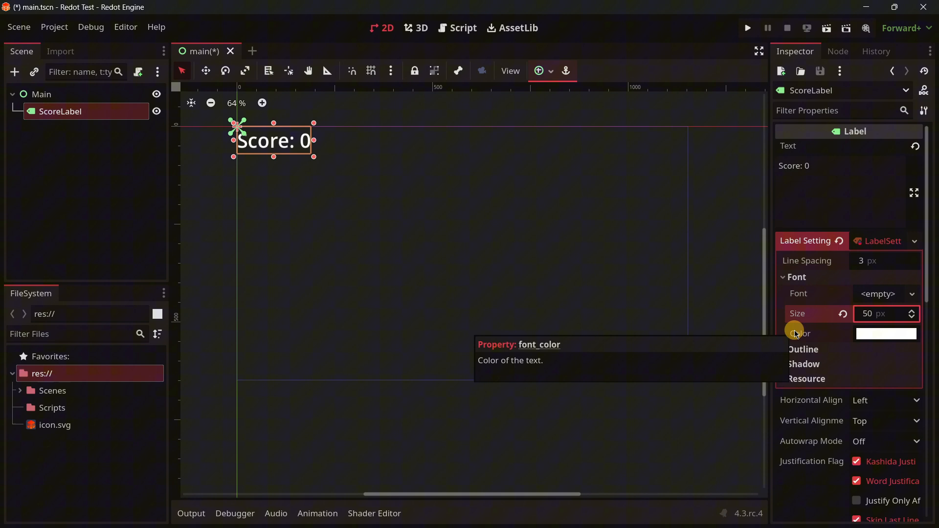
Anchor ScoreLabel at the canvas's center top and move it slightly down from the upper edge.
{"action": "left_click", "coordinate": [550, 71]}
{"action": "left_click", "coordinate": [565, 109]}
{"action": "left_click", "coordinate": [221, 77]}
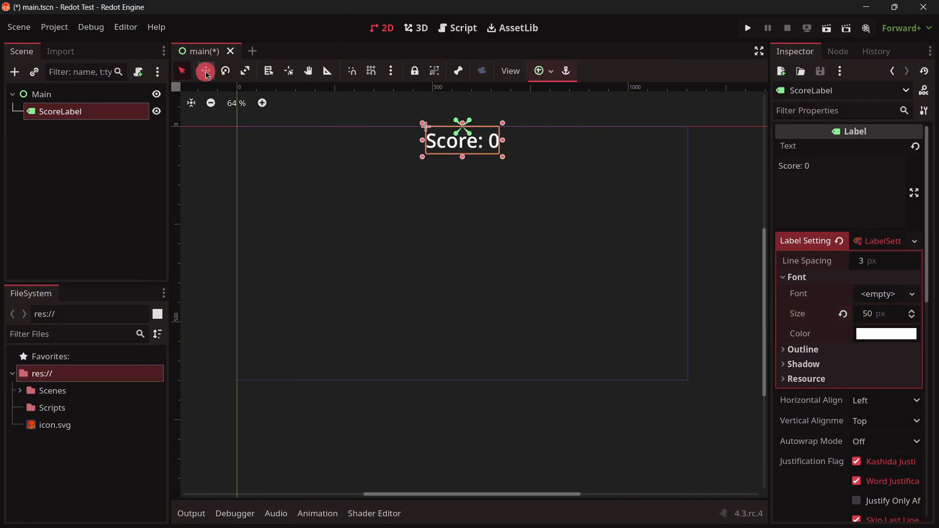
{"action": "left_click", "coordinate": [205, 71]}
{"action": "left_click_drag", "start_coordinate": [424, 141], "coordinate": [436, 163]}
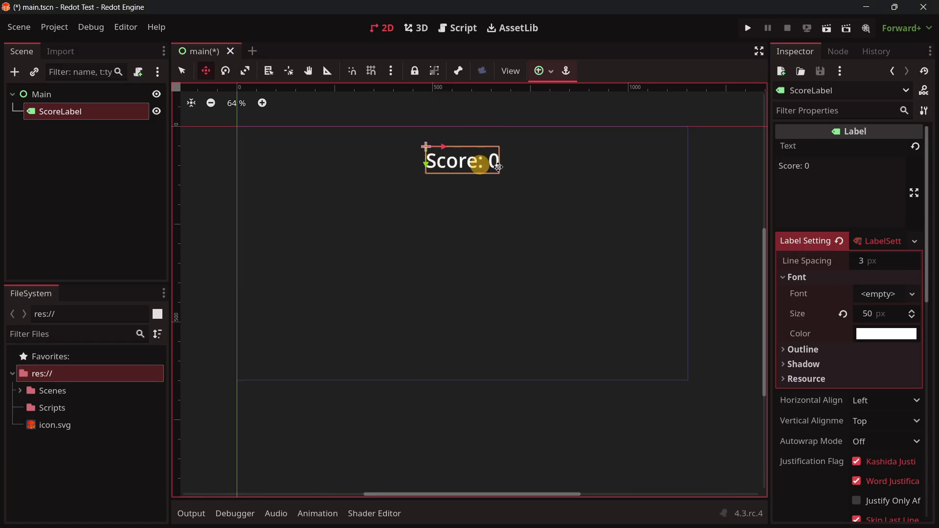
Add a Button node as a child of Main and rename it Add1Button.
{"action": "left_click", "coordinate": [62, 101]}
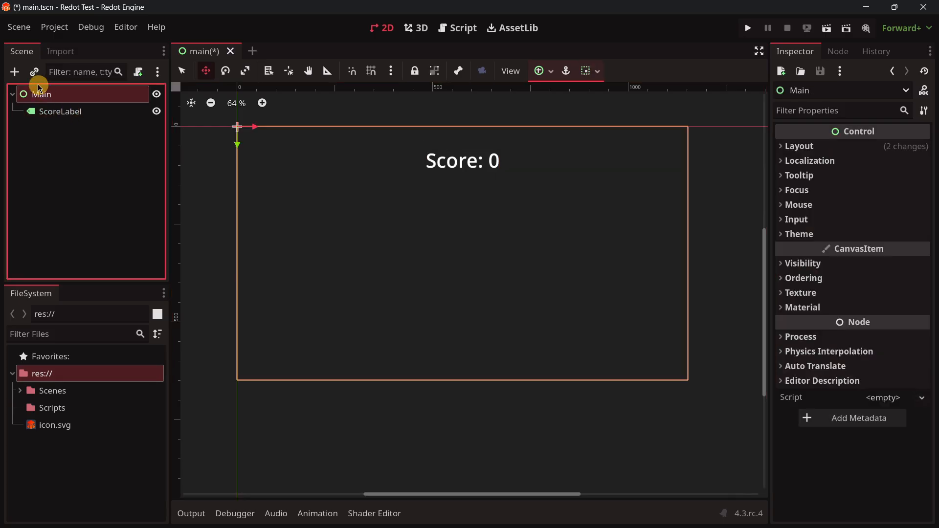
{"action": "left_click", "coordinate": [14, 73]}
{"action": "type", "text": "butt"}
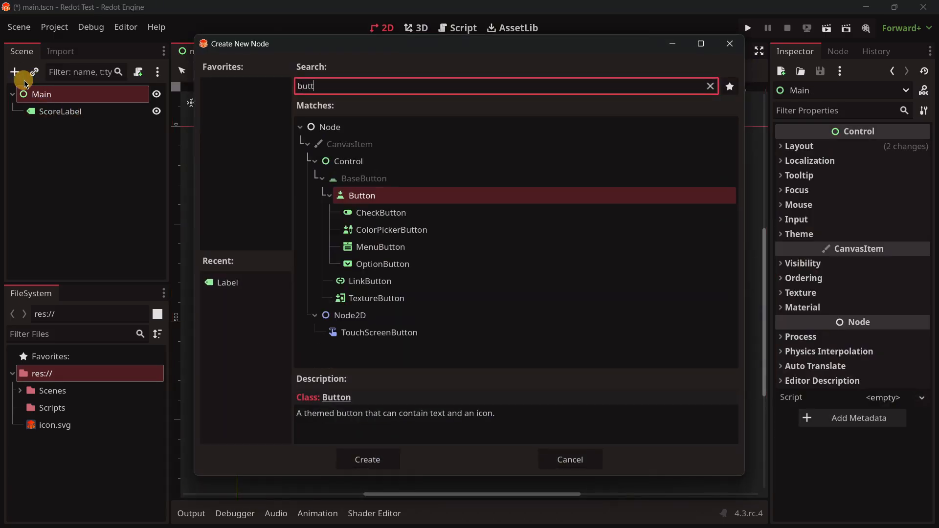
{"action": "key", "text": "Return"}
{"action": "key", "text": "F2"}
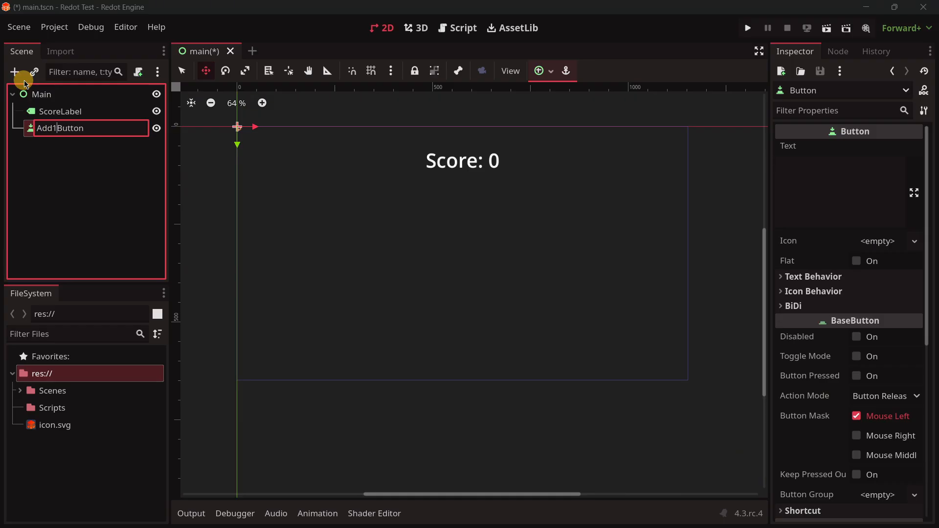
{"action": "type", "text": "Add1Button"}
{"action": "key", "text": "Return"}
Set Add1Button's text to "Add 1" and enlarge the button in width and height on the canvas.
{"action": "left_click", "coordinate": [815, 175]}
{"action": "type", "text": "Add 1"}
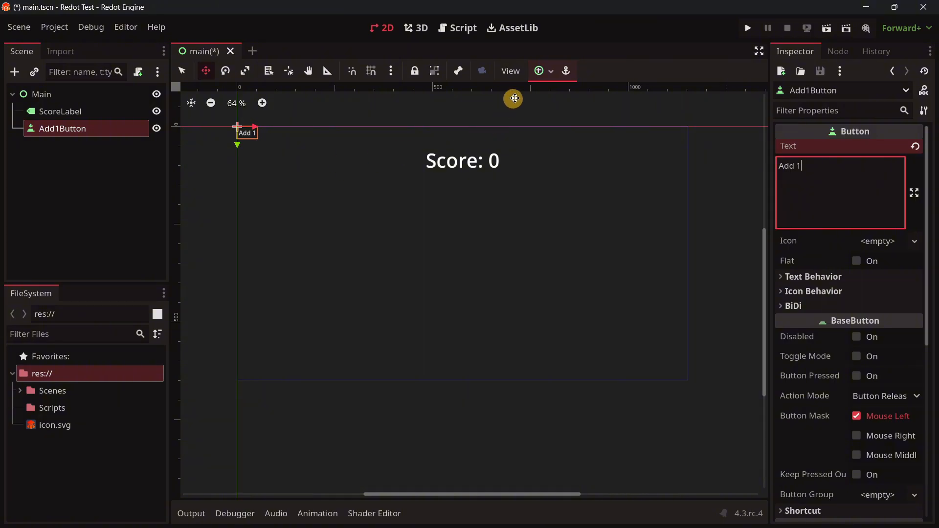
{"action": "left_click", "coordinate": [183, 72]}
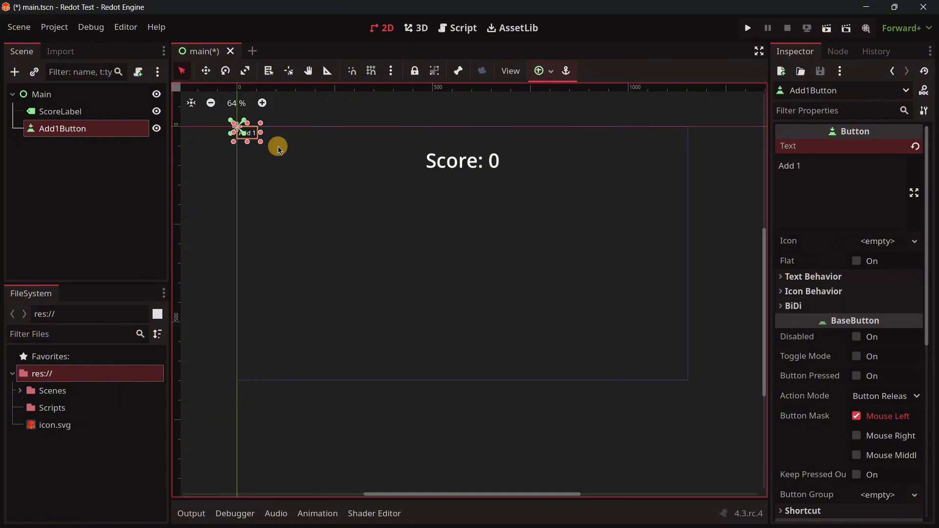
{"action": "left_click_drag", "start_coordinate": [263, 144], "coordinate": [317, 153]}
Anchor Add1Button at the center of the canvas and deselect it.
{"action": "left_click", "coordinate": [542, 71]}
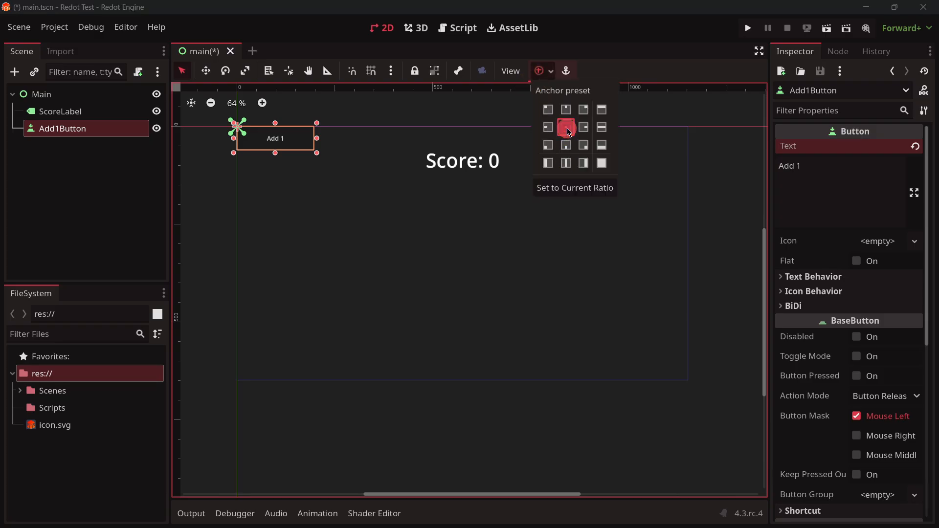
{"action": "left_click", "coordinate": [569, 132]}
{"action": "left_click", "coordinate": [119, 183]}
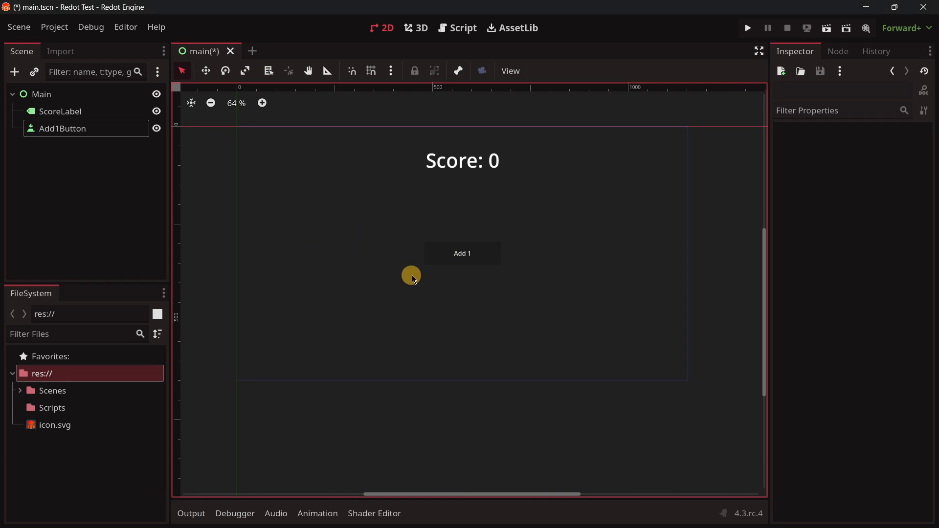
{"action": "scroll", "coordinate": [444, 264], "scroll_direction": "up", "scroll_amount": 5}
{"action": "scroll", "coordinate": [433, 250], "scroll_direction": "down", "scroll_amount": 7}
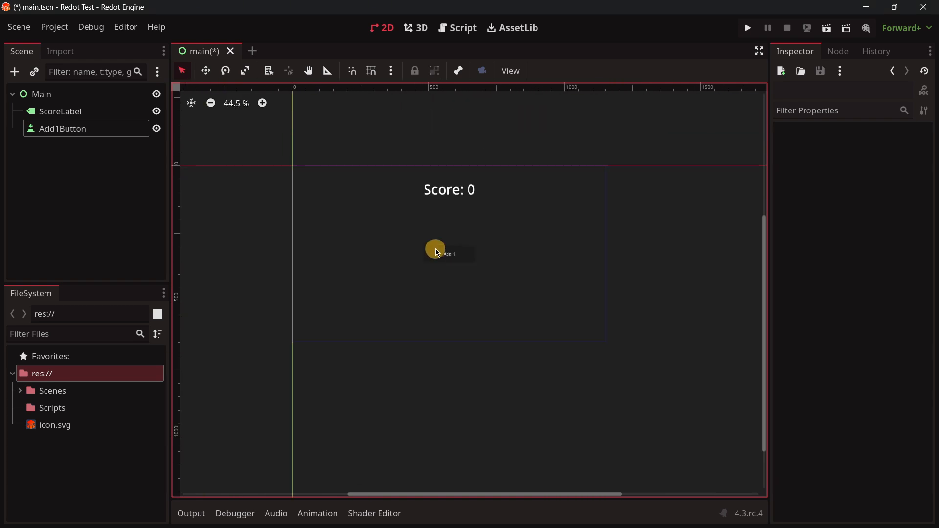
{"action": "scroll", "coordinate": [443, 252], "scroll_direction": "up", "scroll_amount": 3}
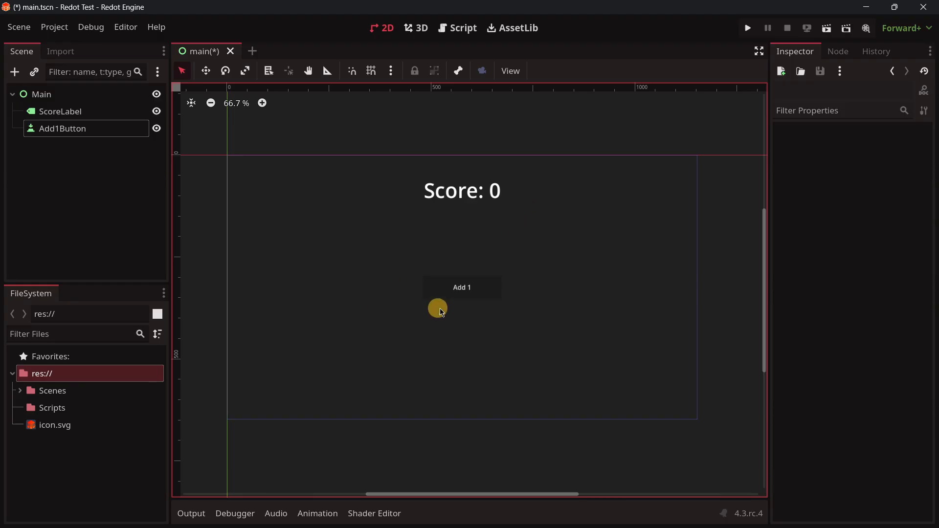
{"action": "scroll", "coordinate": [467, 283], "scroll_direction": "up", "scroll_amount": 2}
{"action": "scroll", "coordinate": [496, 290], "scroll_direction": "down", "scroll_amount": 2}
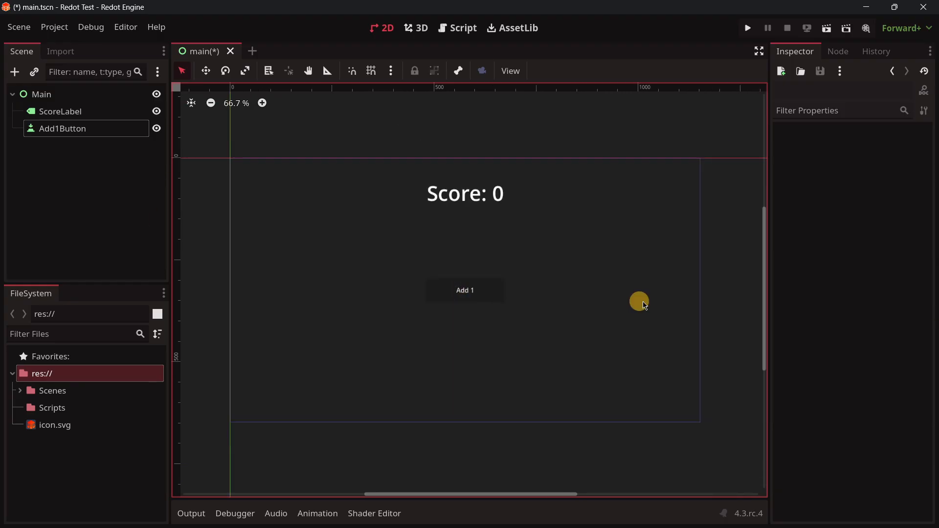
Override Add1Button's theme font size with 30 px.
{"action": "left_click", "coordinate": [70, 129]}
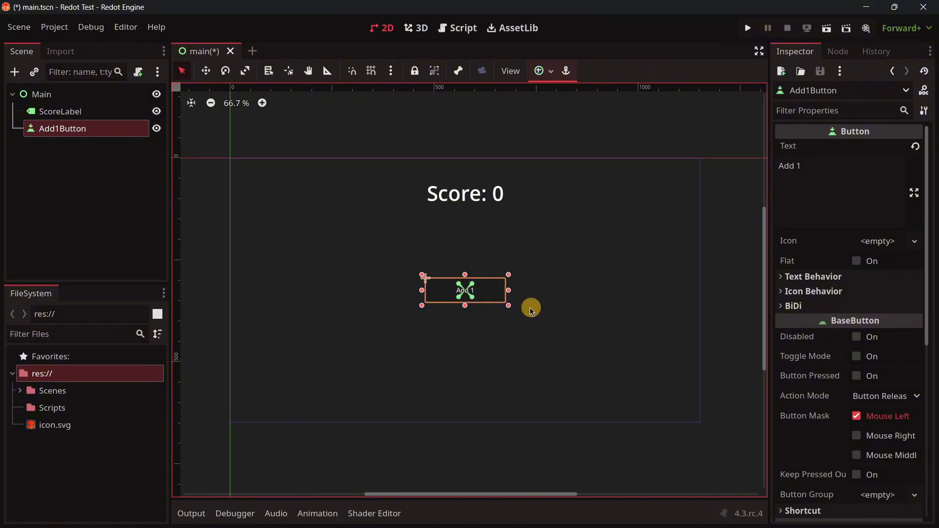
{"action": "scroll", "coordinate": [797, 313], "scroll_direction": "down", "scroll_amount": 5}
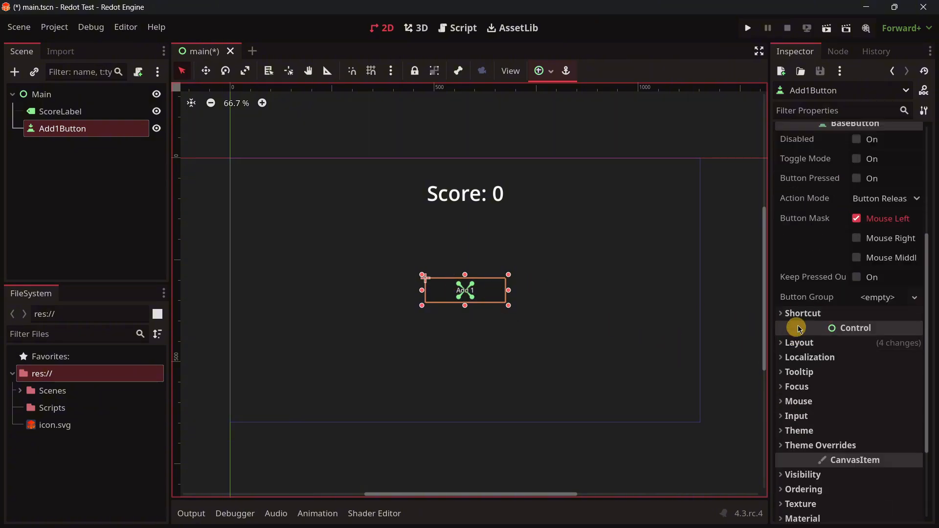
{"action": "left_click", "coordinate": [819, 443]}
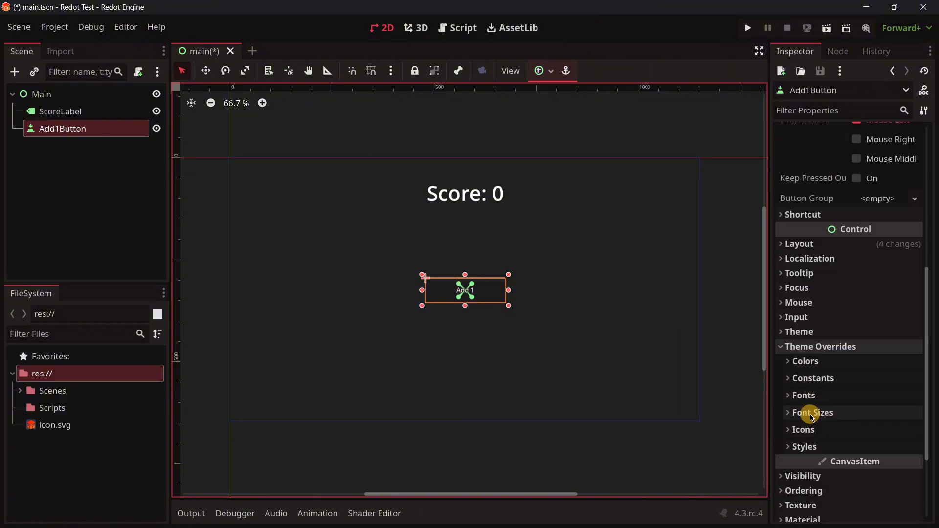
{"action": "left_click", "coordinate": [811, 412]}
{"action": "left_click", "coordinate": [891, 431]}
{"action": "type", "text": "30"}
{"action": "key", "text": "Return"}
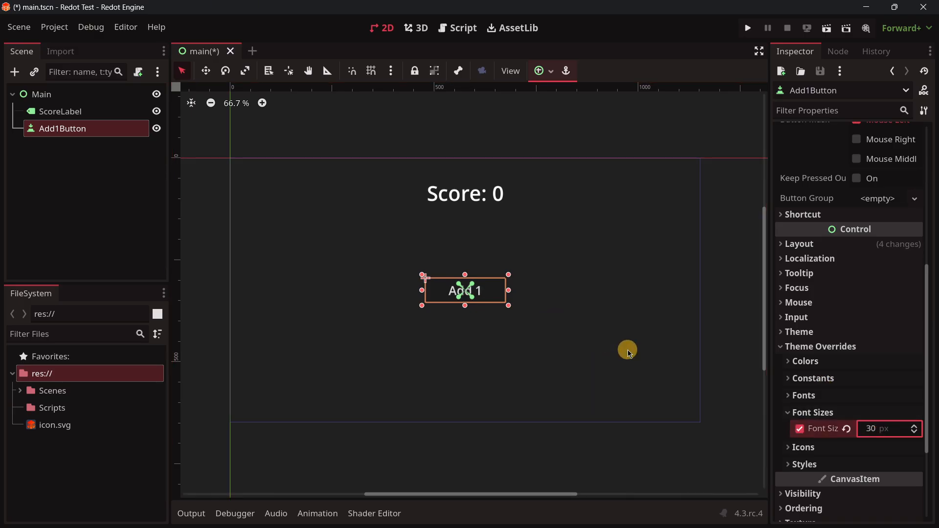
{"action": "left_click", "coordinate": [805, 362]}
{"action": "left_click", "coordinate": [807, 363]}
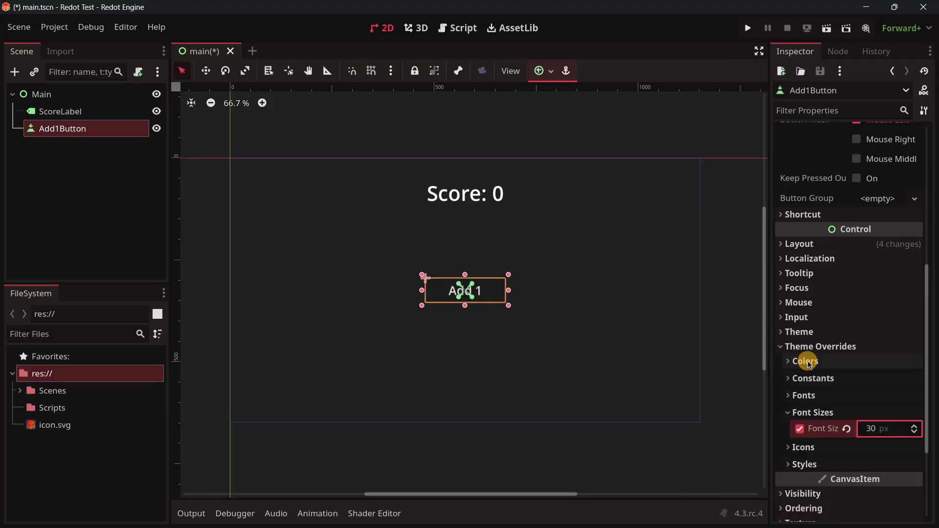
Override Add1Button's Normal theme style with a new StyleBoxFlat.
{"action": "scroll", "coordinate": [824, 358], "scroll_direction": "down", "scroll_amount": 2}
{"action": "left_click", "coordinate": [806, 413]}
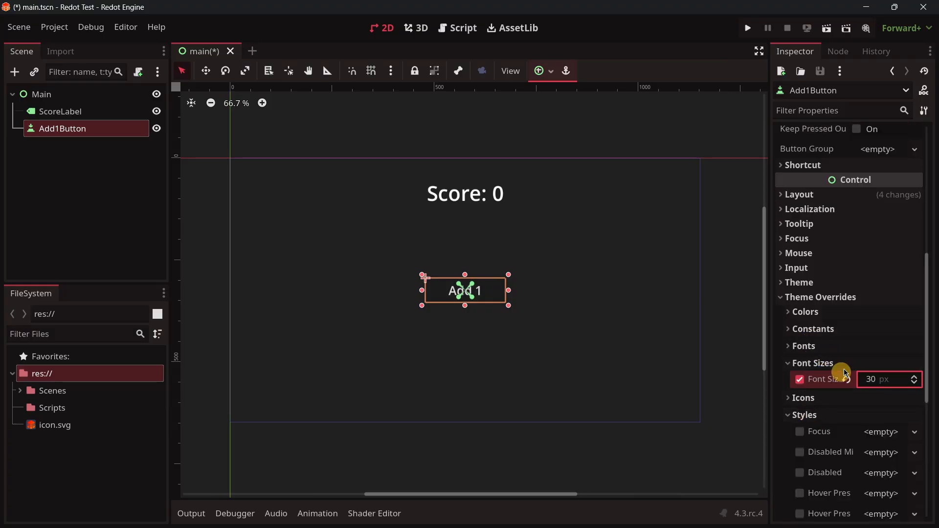
{"action": "scroll", "coordinate": [847, 365], "scroll_direction": "down", "scroll_amount": 2}
{"action": "scroll", "coordinate": [848, 364], "scroll_direction": "down", "scroll_amount": 4}
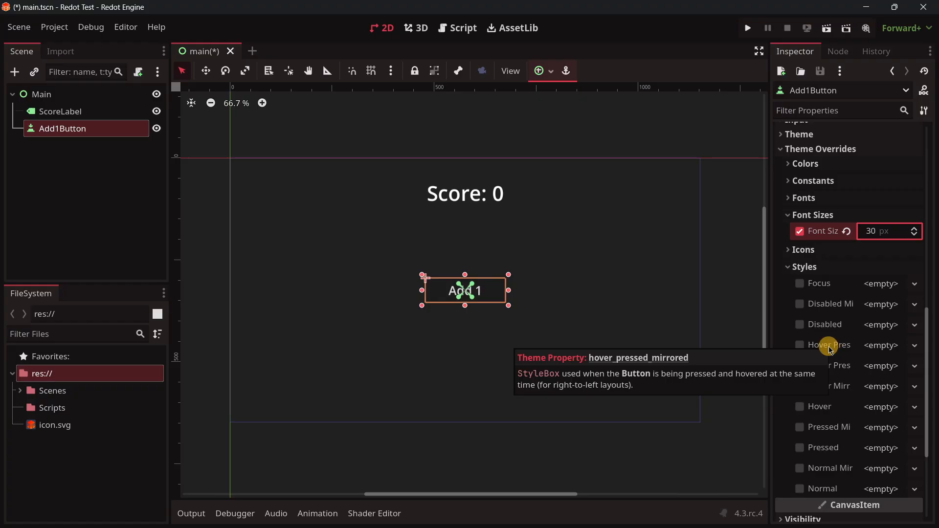
{"action": "scroll", "coordinate": [829, 350], "scroll_direction": "down", "scroll_amount": 2}
{"action": "left_click", "coordinate": [913, 439]}
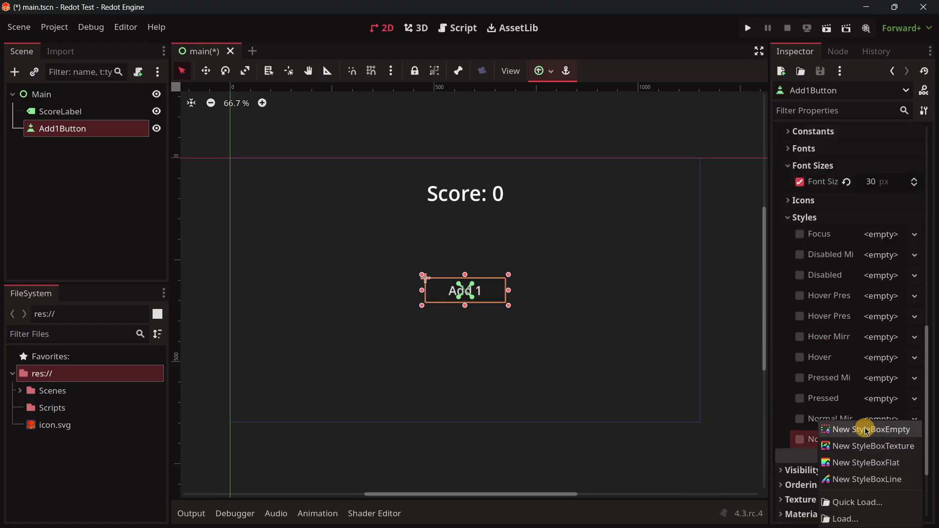
{"action": "left_click", "coordinate": [850, 462]}
Darken the background color of Add1Button's Normal StyleBoxFlat to a dark gray and deselect the button.
{"action": "scroll", "coordinate": [828, 388], "scroll_direction": "down", "scroll_amount": 2}
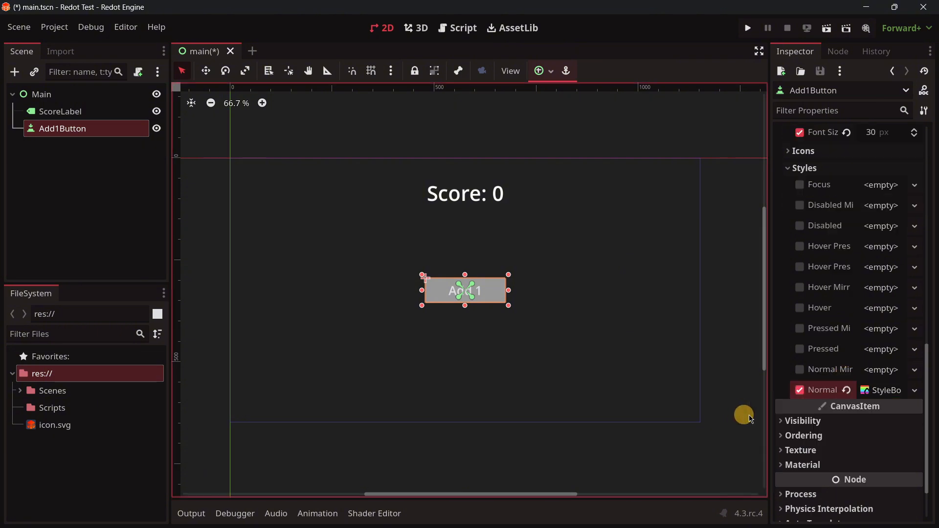
{"action": "left_click", "coordinate": [876, 389]}
{"action": "left_click", "coordinate": [864, 402]}
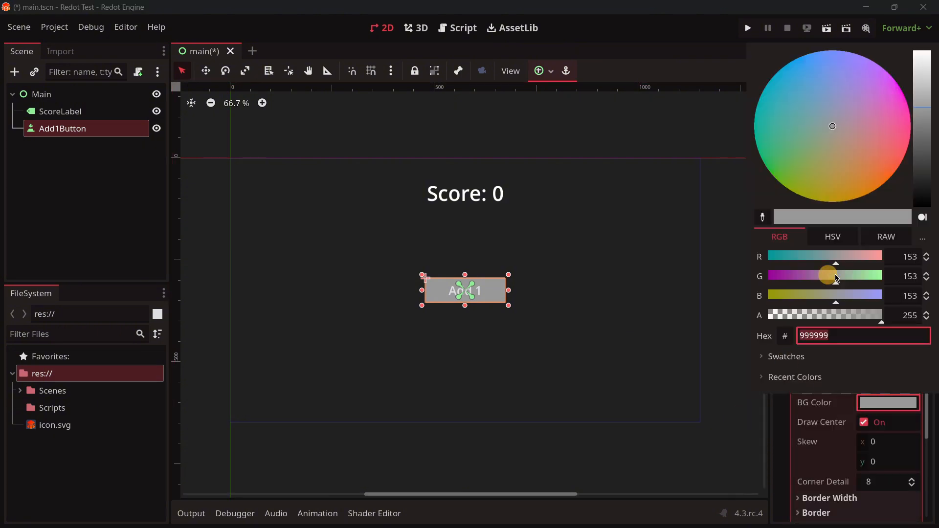
{"action": "mouse_move", "coordinate": [921, 164]}
{"action": "left_mouse_down"}
{"action": "mouse_move", "coordinate": [921, 148]}
{"action": "mouse_move", "coordinate": [927, 169]}
{"action": "mouse_move", "coordinate": [924, 157]}
{"action": "left_mouse_up"}
{"action": "left_click", "coordinate": [105, 220]}
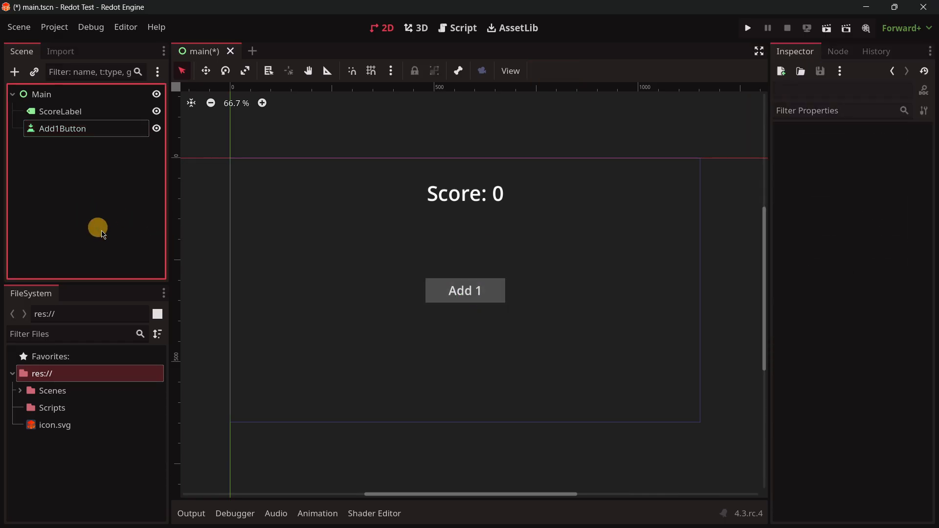
Run the main scene, test the Add 1 button in the game window, and close that window.
{"action": "scroll", "coordinate": [475, 308], "scroll_direction": "up", "scroll_amount": 3}
{"action": "scroll", "coordinate": [475, 308], "scroll_direction": "down", "scroll_amount": 3}
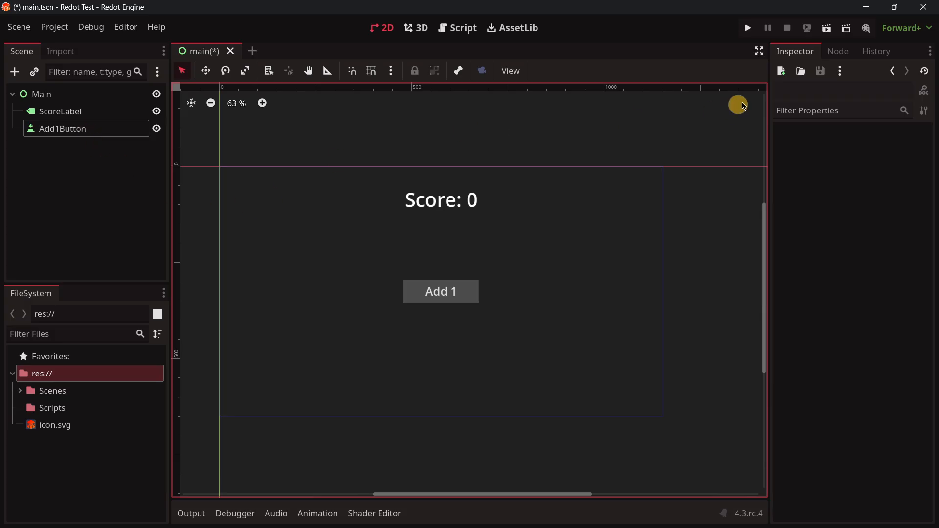
{"action": "left_click", "coordinate": [826, 31]}
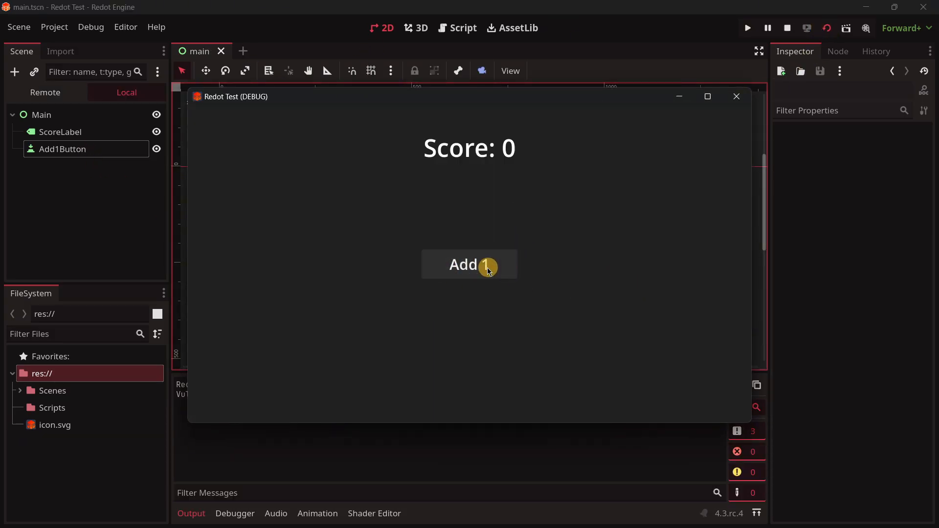
{"action": "left_click", "coordinate": [488, 267]}
{"action": "left_click", "coordinate": [450, 254]}
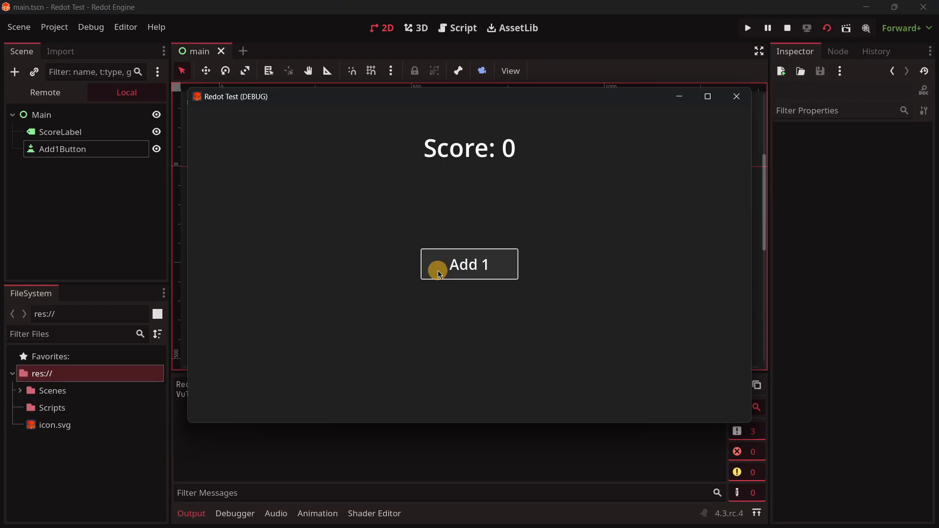
{"action": "left_click", "coordinate": [438, 270]}
{"action": "left_click", "coordinate": [736, 97]}
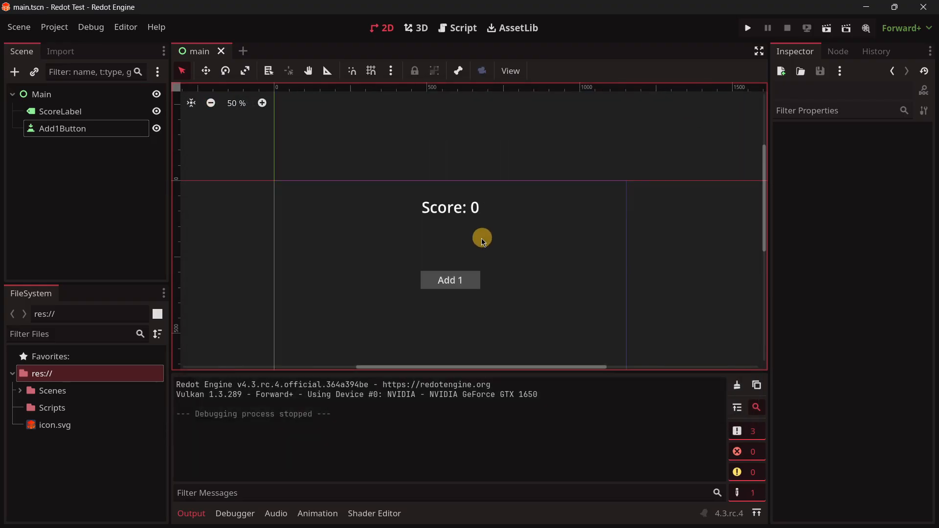
{"action": "middle_click_drag", "start_coordinate": [447, 278], "coordinate": [464, 239]}
{"action": "scroll", "coordinate": [466, 241], "scroll_direction": "up", "scroll_amount": 14}
{"action": "scroll", "coordinate": [420, 191], "scroll_direction": "down", "scroll_amount": 11}
{"action": "middle_click_drag", "start_coordinate": [441, 204], "coordinate": [471, 224]}
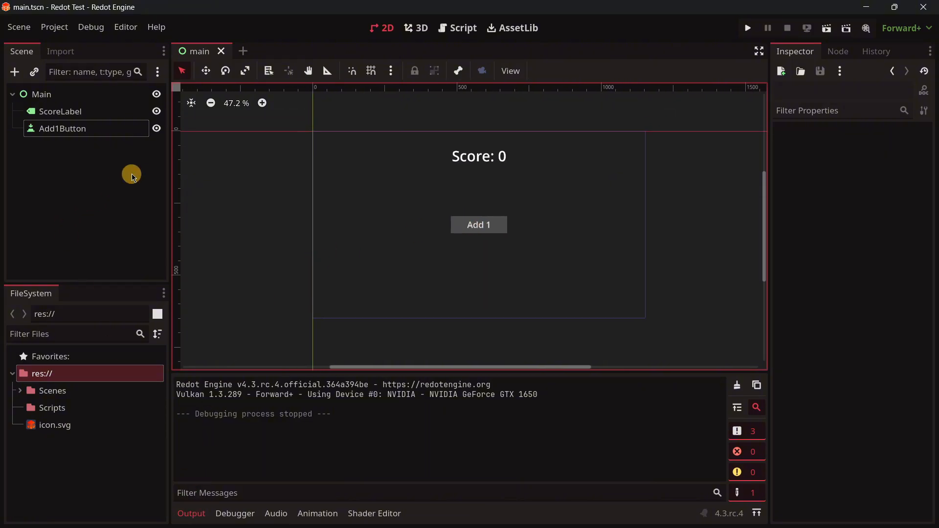
Attach a new GDScript to the Main node using the Object: Empty template, stored as res://Scripts/main.gd.
{"action": "left_click", "coordinate": [61, 99]}
{"action": "scroll", "coordinate": [494, 215], "scroll_direction": "up", "scroll_amount": 7}
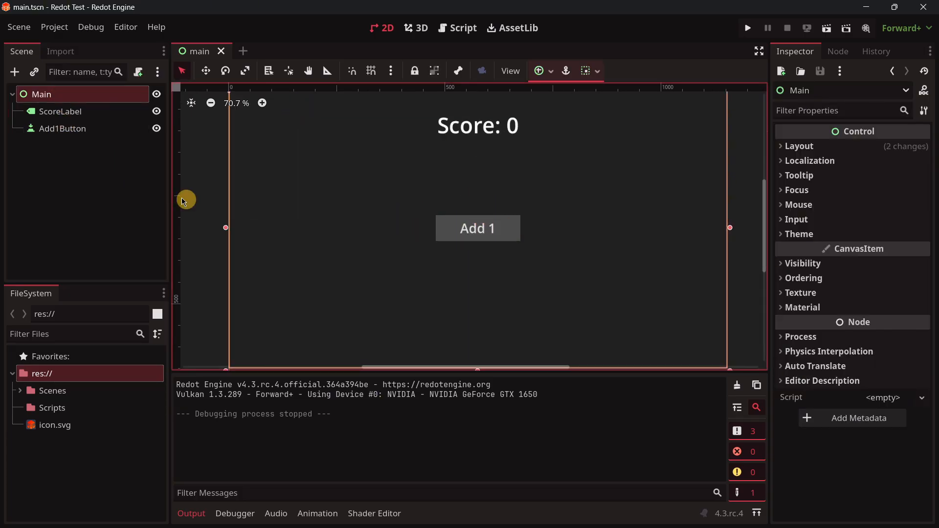
{"action": "left_click", "coordinate": [138, 72]}
{"action": "left_click", "coordinate": [425, 211]}
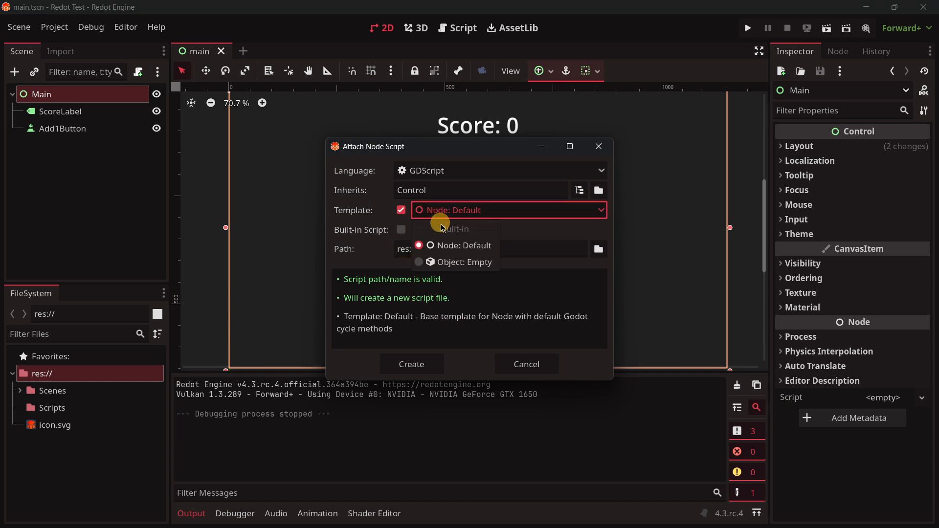
{"action": "left_click", "coordinate": [443, 262]}
{"action": "left_click", "coordinate": [598, 249]}
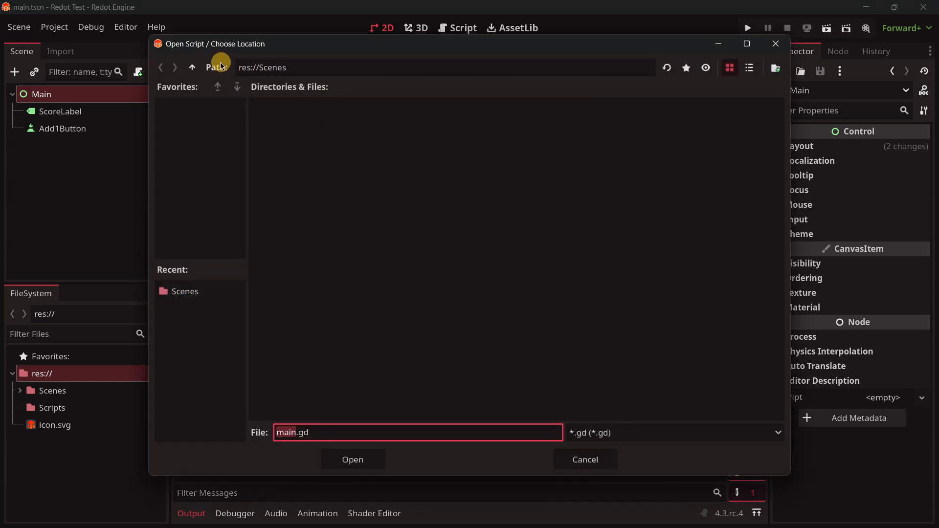
{"action": "left_click", "coordinate": [192, 66]}
{"action": "double_click", "coordinate": [326, 137]}
{"action": "left_click", "coordinate": [353, 460]}
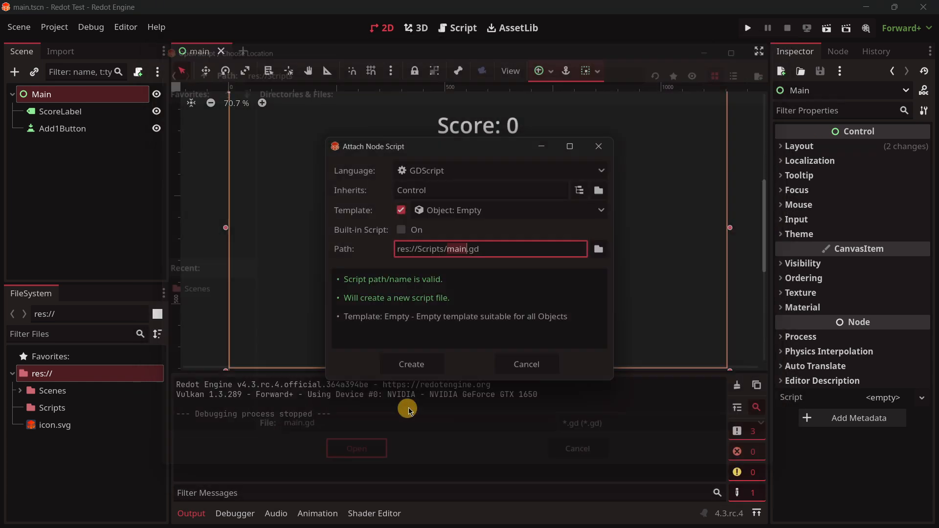
{"action": "left_click", "coordinate": [397, 364]}
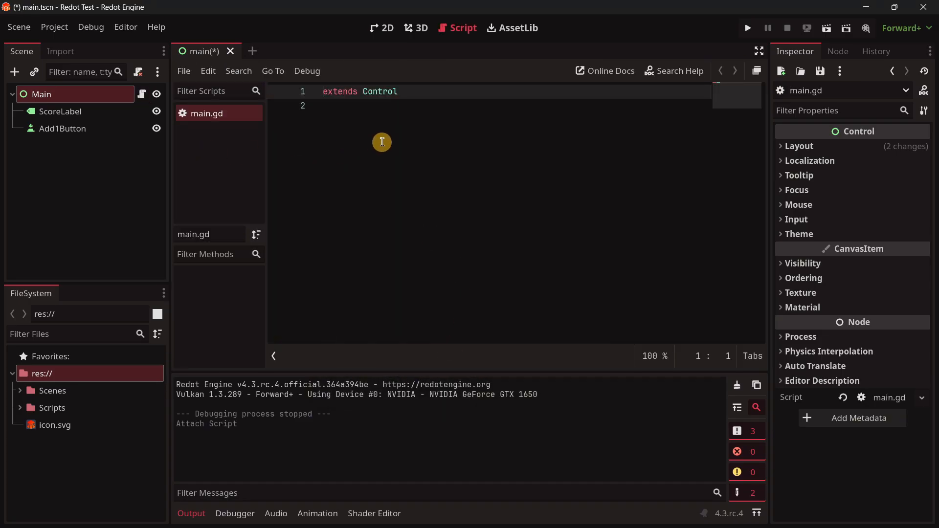
Connect Add1Button's pressed() signal to the Main node's script with receiver method _on_add_1_button_pressed.
{"action": "scroll", "coordinate": [382, 137], "scroll_direction": "up", "scroll_amount": 5, "text": "ctrl"}
{"action": "left_click", "coordinate": [372, 29]}
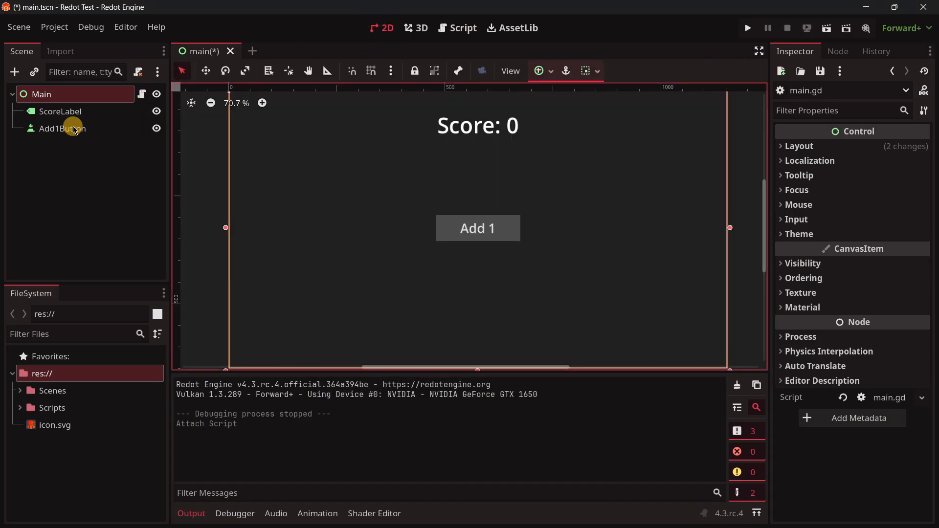
{"action": "left_click", "coordinate": [63, 128]}
{"action": "left_click", "coordinate": [837, 52]}
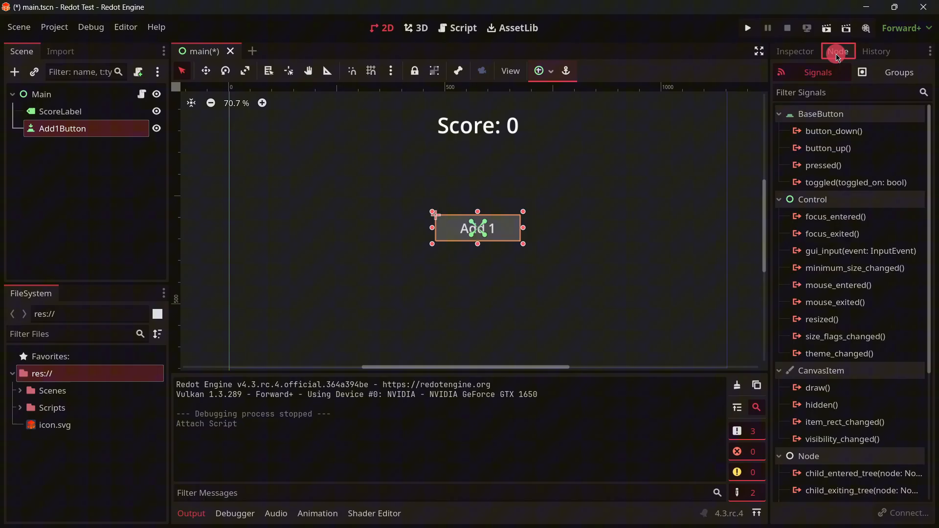
{"action": "double_click", "coordinate": [835, 166]}
{"action": "left_click", "coordinate": [416, 401]}
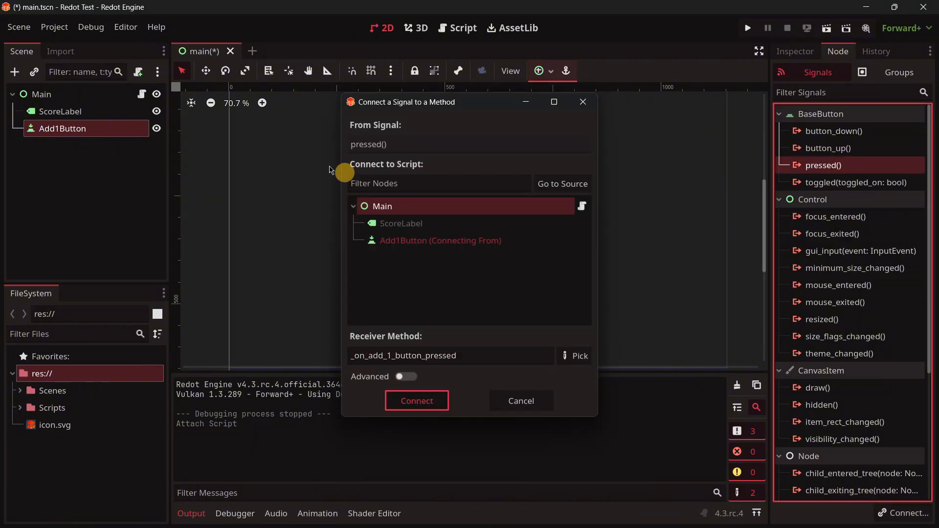
Declare the variable "var score: int = 0" between the extends line and the button's signal function.
{"action": "left_click", "coordinate": [410, 121]}
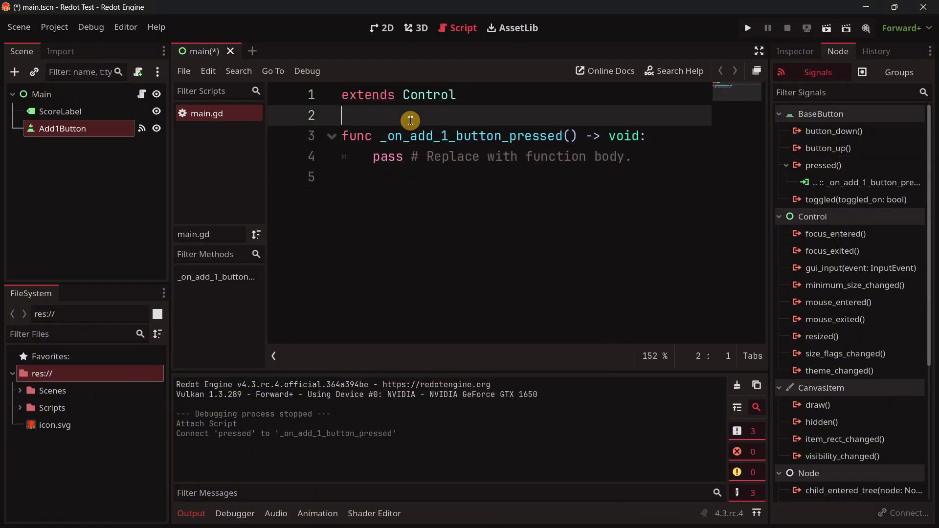
{"action": "key", "text": "Return"}
{"action": "key", "text": "Return"}
{"action": "key", "text": "Up"}
{"action": "type", "text": "var"}
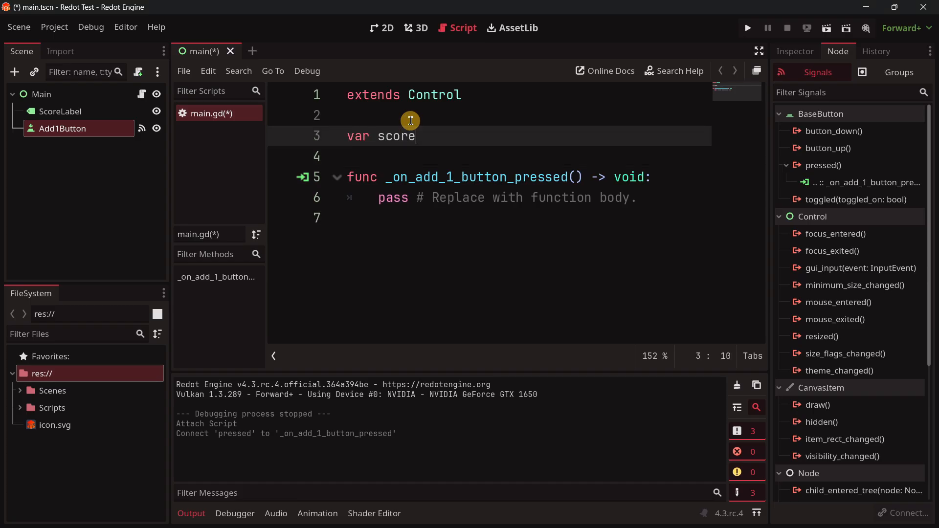
{"action": "type", "text": " score: int"}
{"action": "left_click", "coordinate": [385, 131]}
{"action": "left_click_drag", "start_coordinate": [662, 179], "coordinate": [595, 173]}
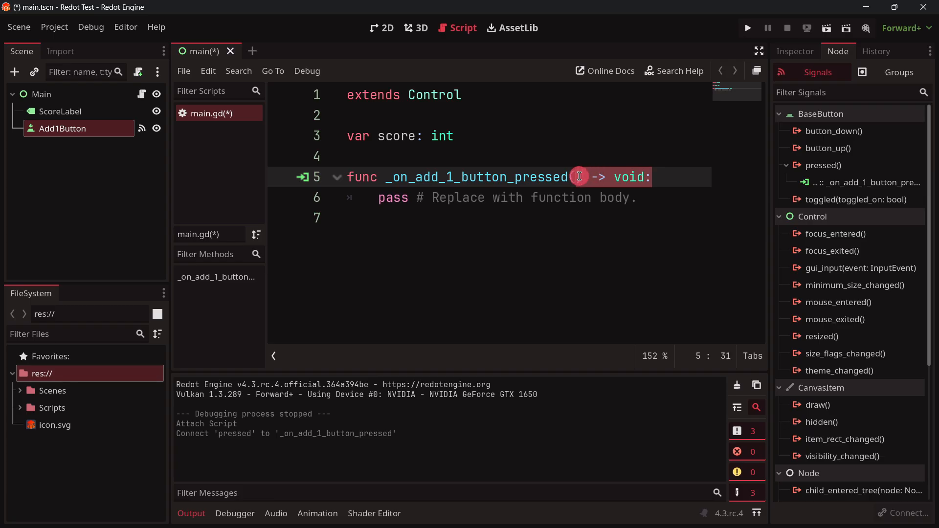
{"action": "left_click", "coordinate": [478, 118]}
{"action": "left_click", "coordinate": [487, 143]}
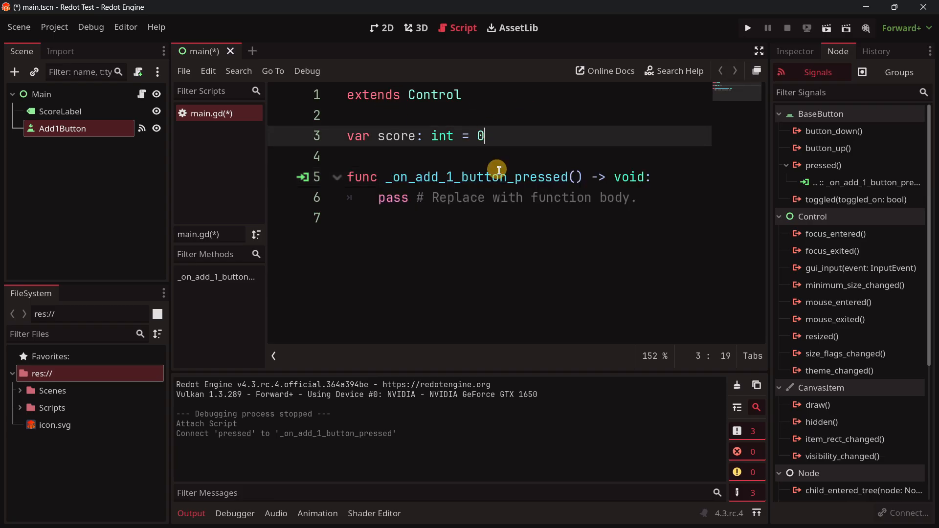
Replace the placeholder body of _on_add_1_button_pressed with "score += 1" and start an empty line below it.
{"action": "left_click_drag", "start_coordinate": [635, 189], "coordinate": [371, 201]}
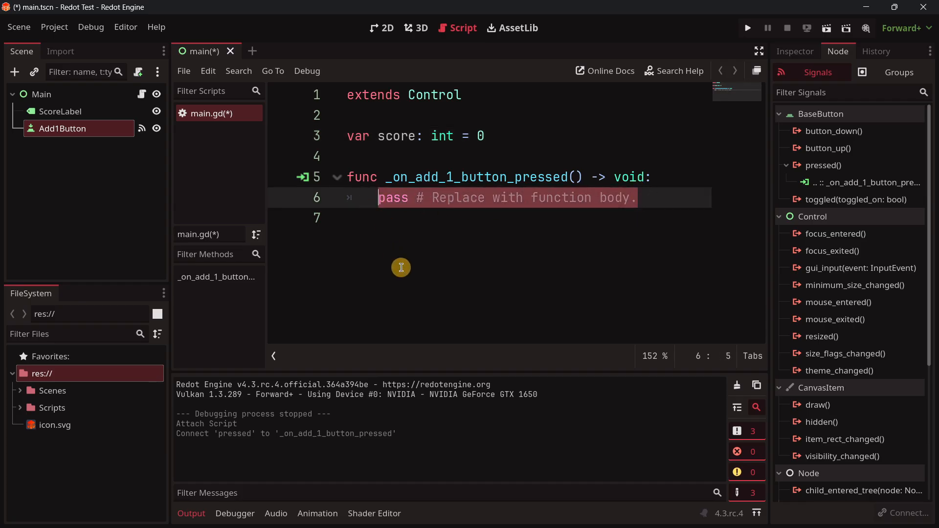
{"action": "type", "text": "score += 1"}
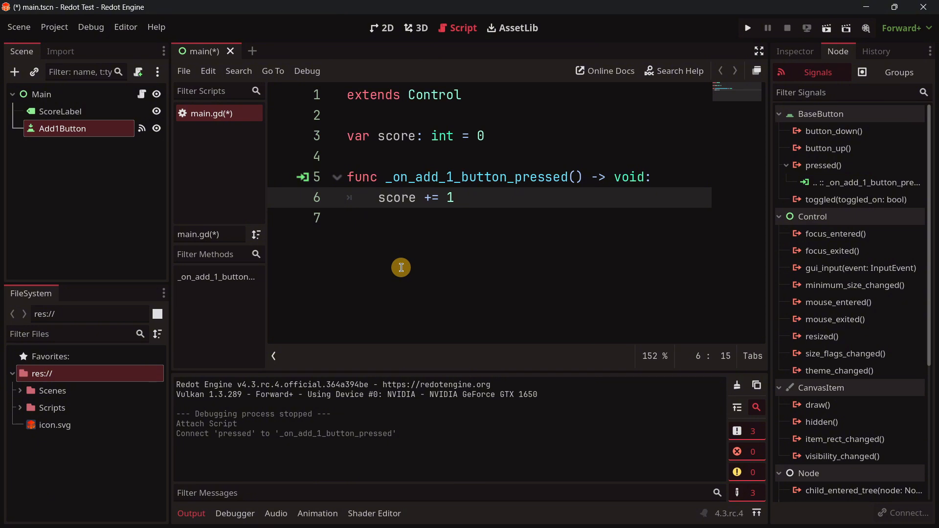
{"action": "key", "text": "Return"}
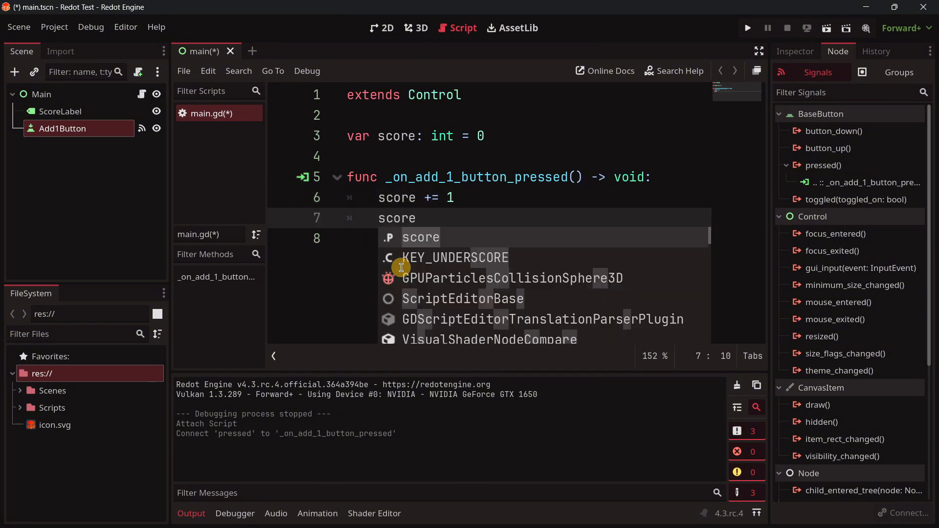
{"action": "key", "text": "BackSpace"}
{"action": "key", "text": "BackSpace"}
{"action": "key", "text": "BackSpace"}
{"action": "key", "text": "BackSpace"}
{"action": "key", "text": "BackSpace"}
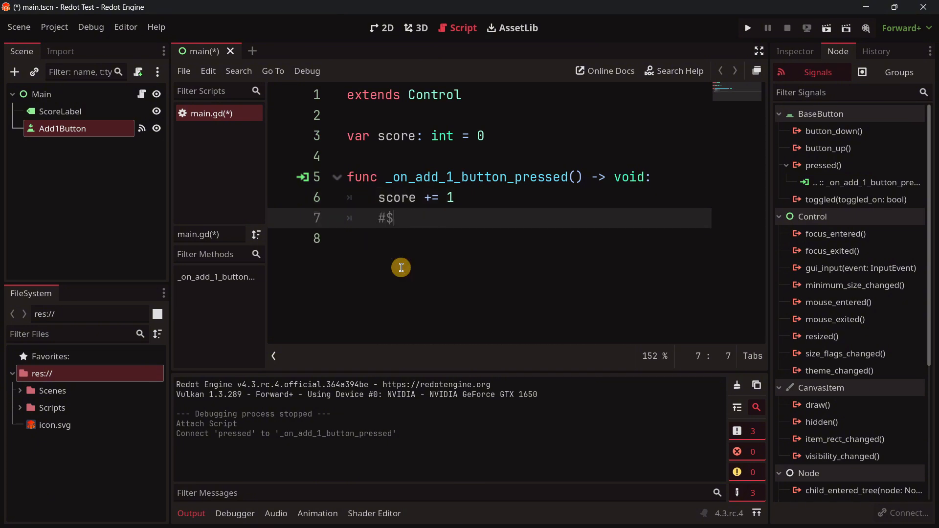
Add the line $ScoreLabel.text = "Score: " + str(score) below the score increment in the function.
{"action": "type", "text": "$ScoreLabel"}
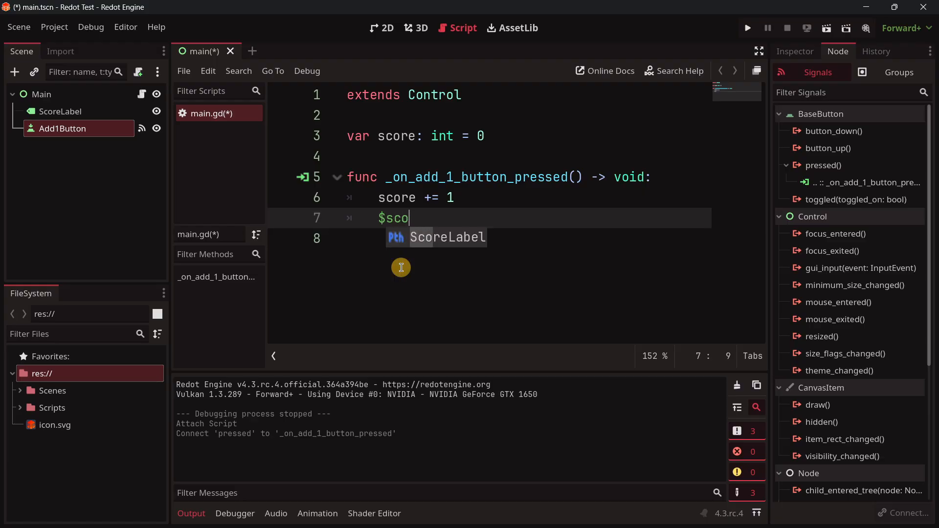
{"action": "key", "text": "Return"}
{"action": "type", "text": "text = "}
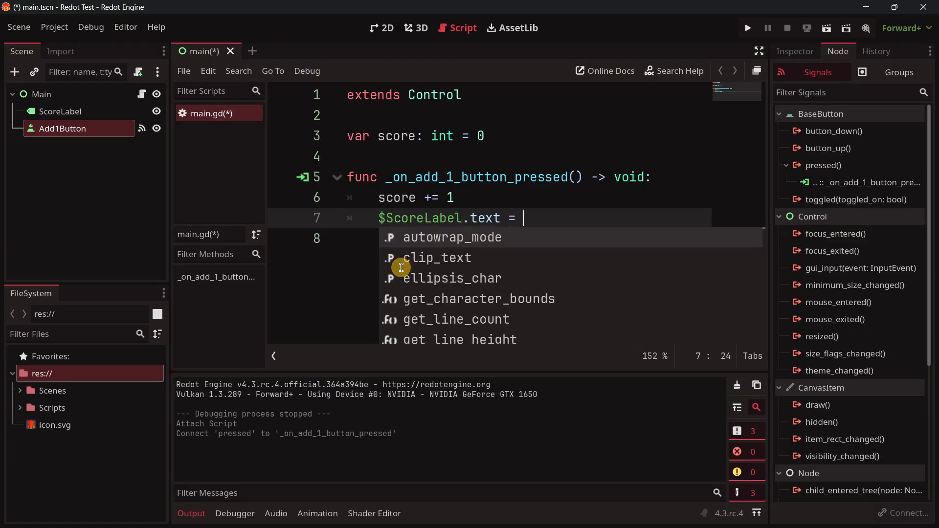
{"action": "type", "text": "\"Score"}
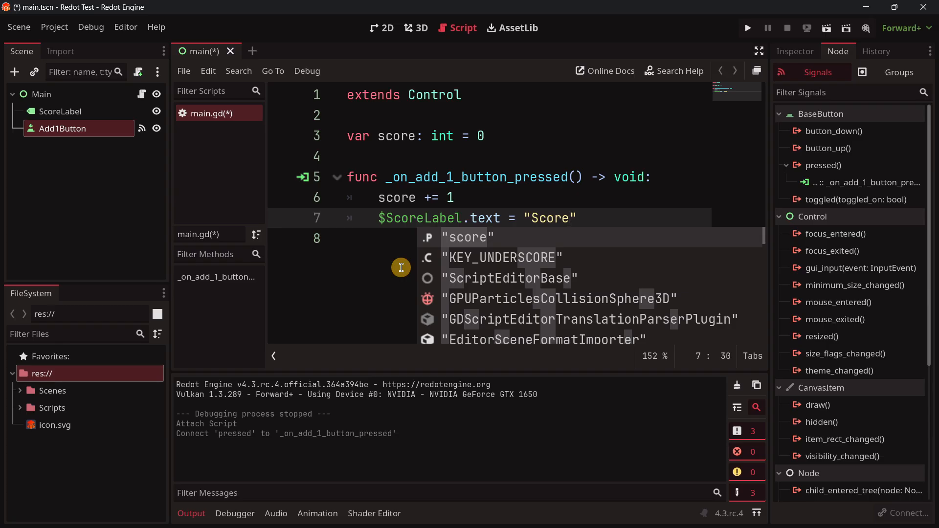
{"action": "type", "text": ": \" + str"}
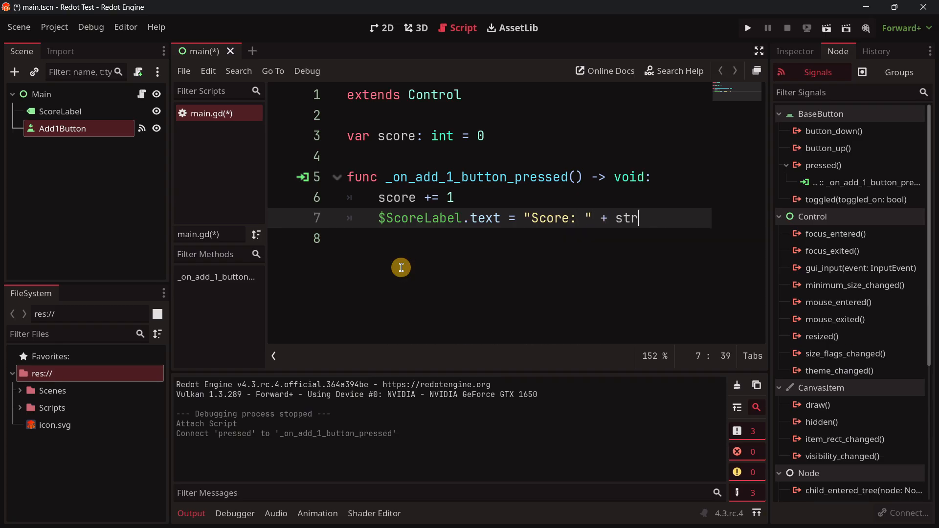
{"action": "type", "text": "(score"}
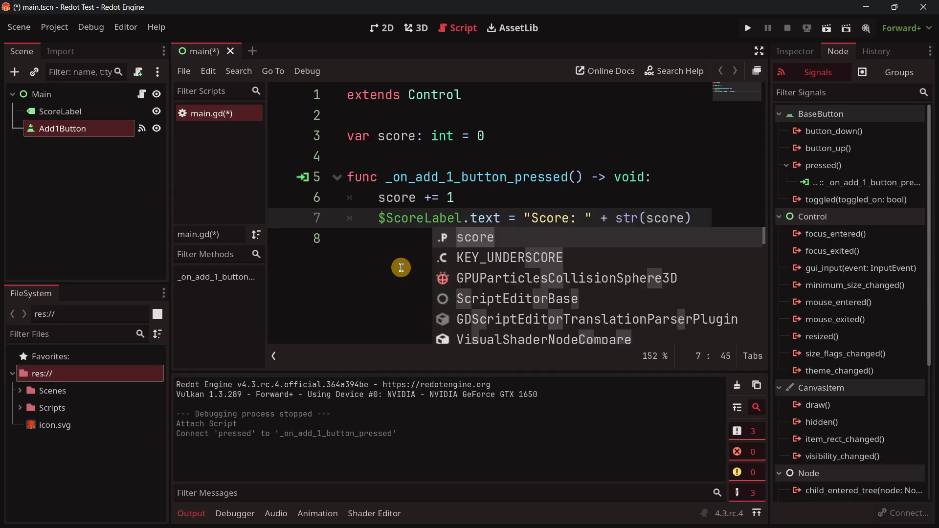
{"action": "key", "text": "Escape"}
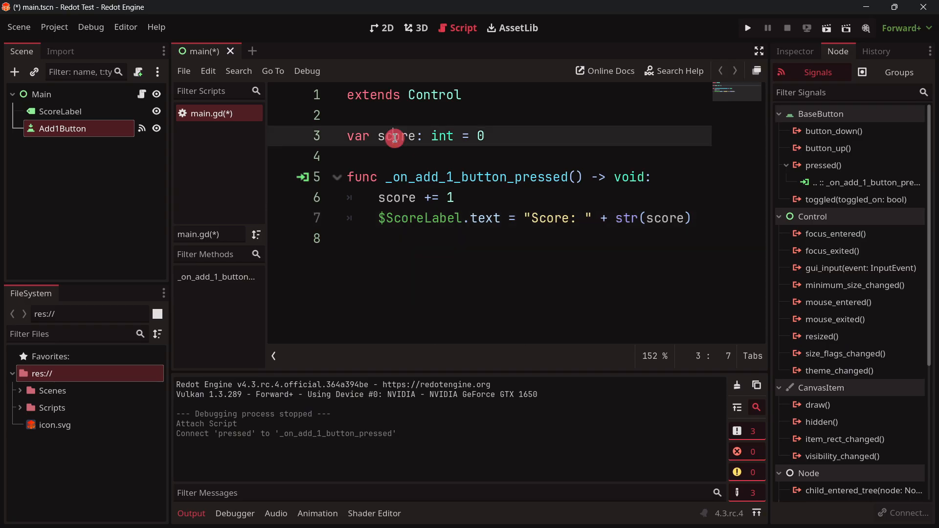
{"action": "double_click", "coordinate": [397, 137]}
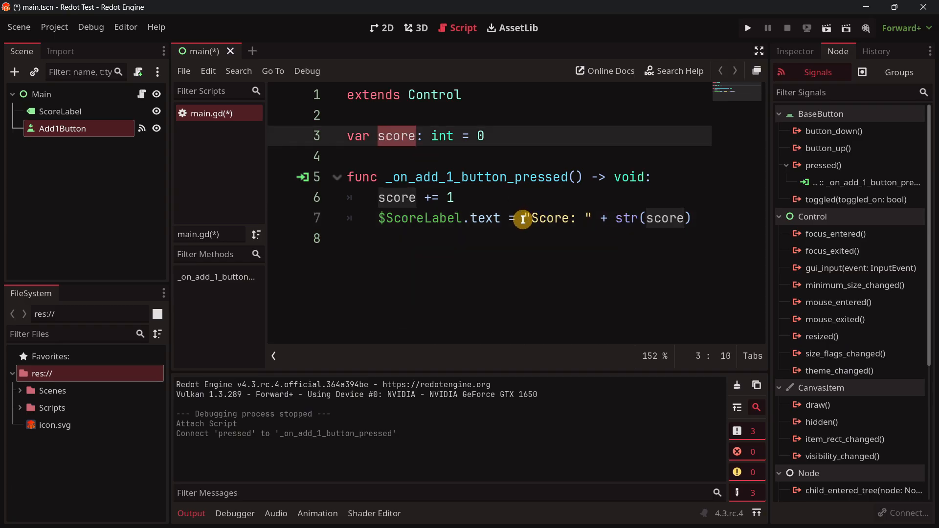
{"action": "left_click_drag", "start_coordinate": [523, 219], "coordinate": [698, 218]}
{"action": "left_click", "coordinate": [698, 218]}
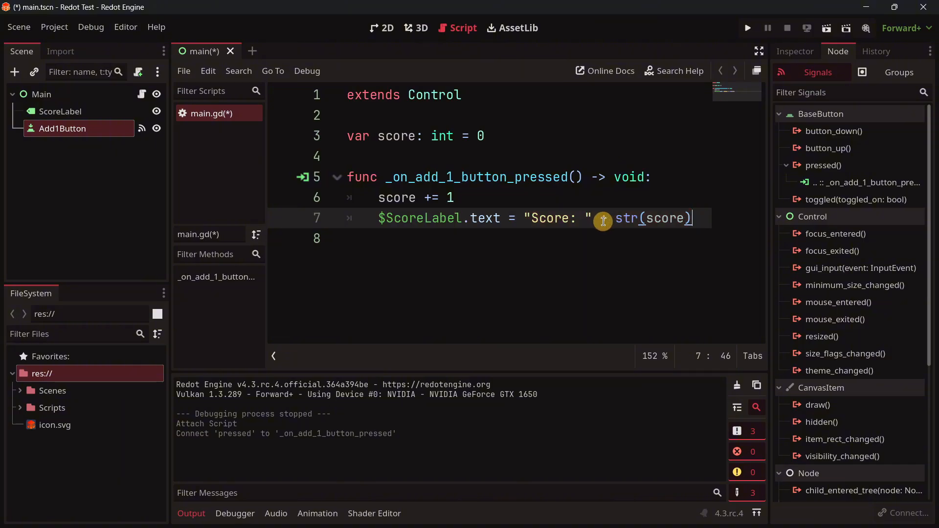
Run the current scene, test the Add 1 button several times and close the game window.
{"action": "left_click", "coordinate": [600, 219]}
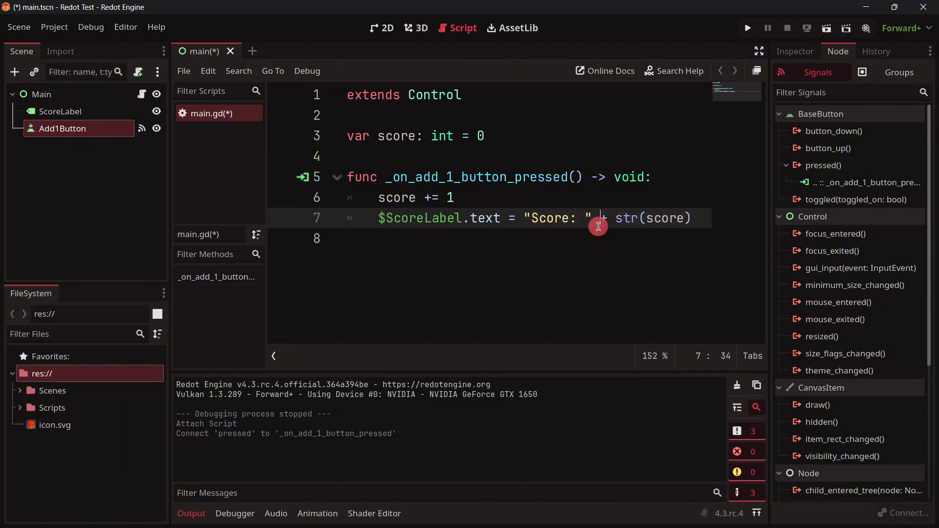
{"action": "left_click", "coordinate": [379, 28]}
{"action": "left_click", "coordinate": [826, 28]}
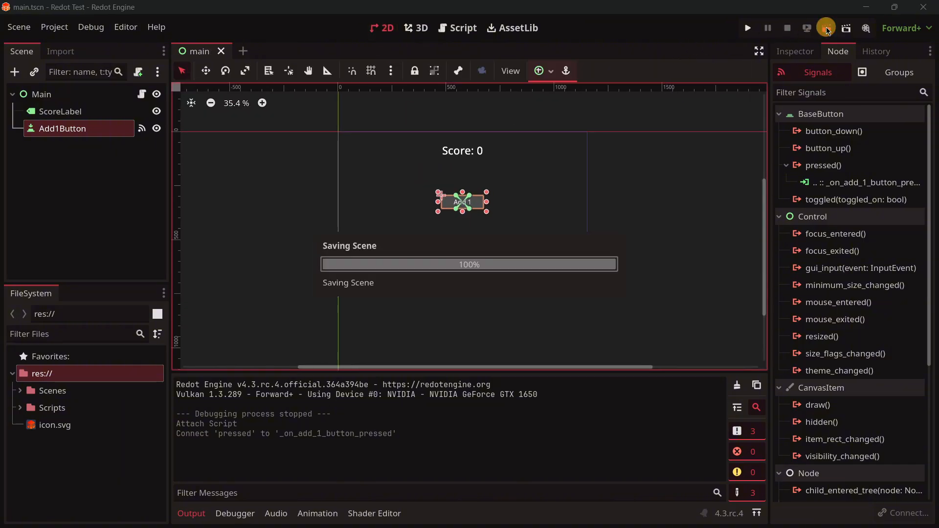
{"action": "left_click", "coordinate": [484, 270]}
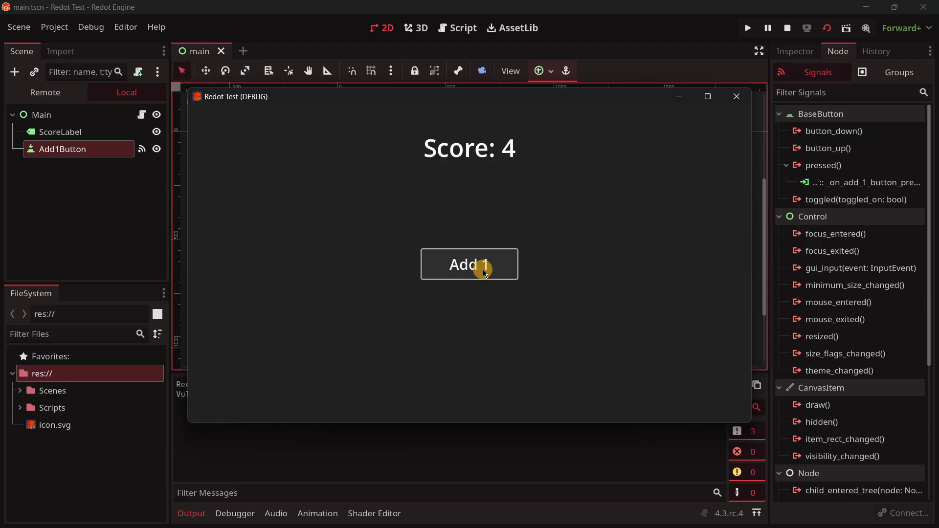
{"action": "double_click", "coordinate": [484, 271]}
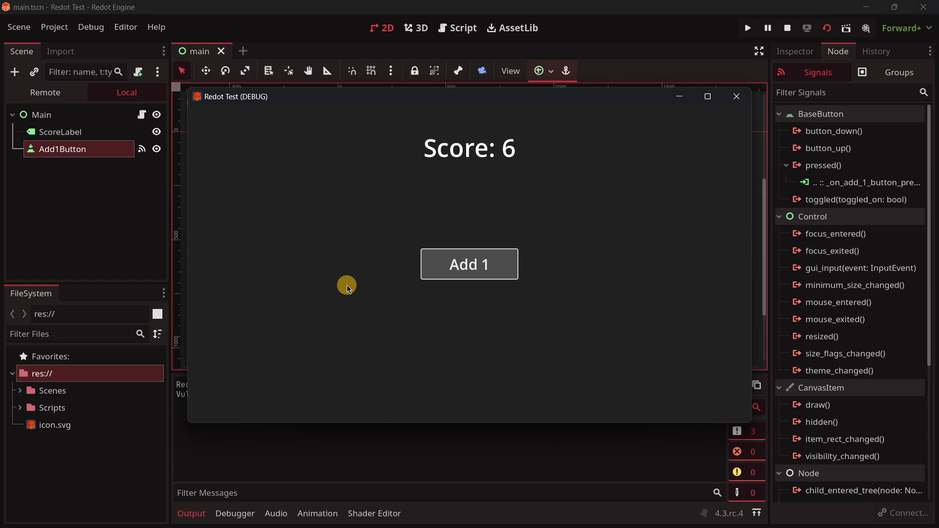
{"action": "left_click", "coordinate": [730, 106]}
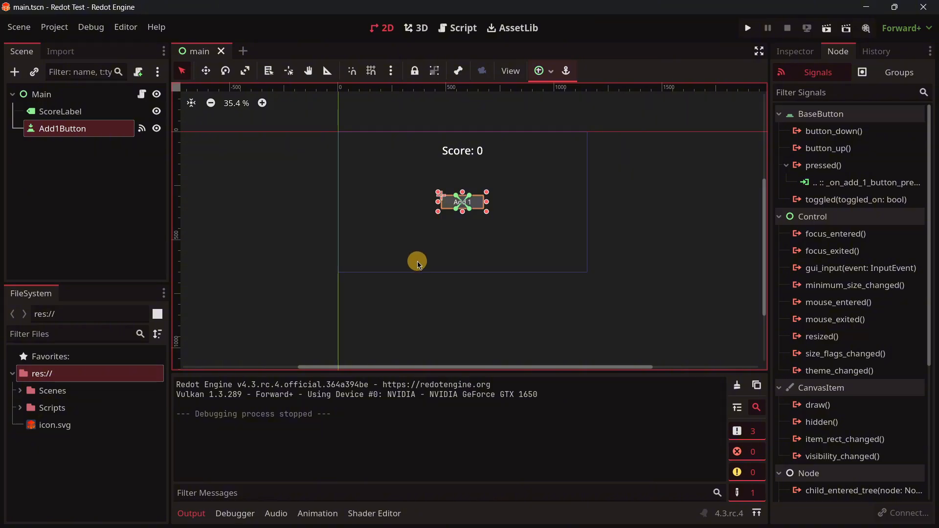
Set the editor's interface theme preset to Godot in the editor settings.
{"action": "left_click", "coordinate": [125, 27]}
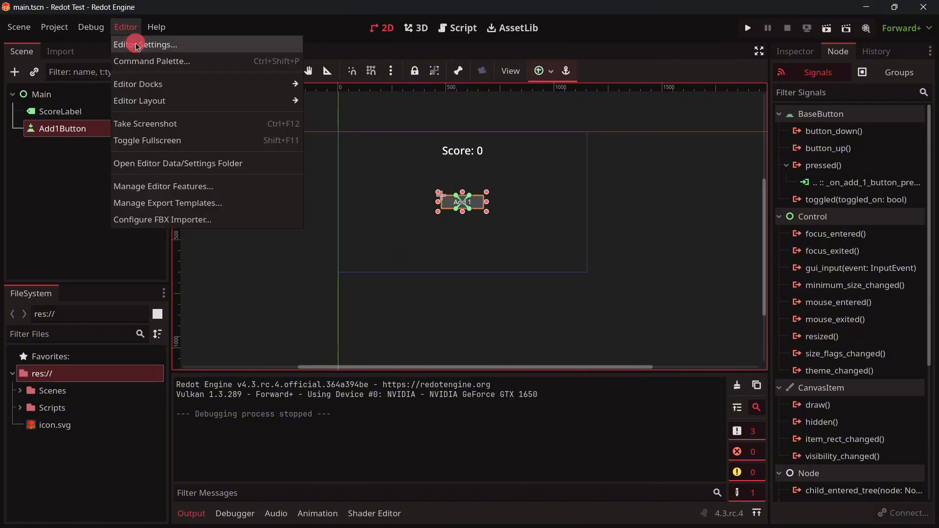
{"action": "left_click", "coordinate": [133, 42]}
{"action": "left_click", "coordinate": [549, 130]}
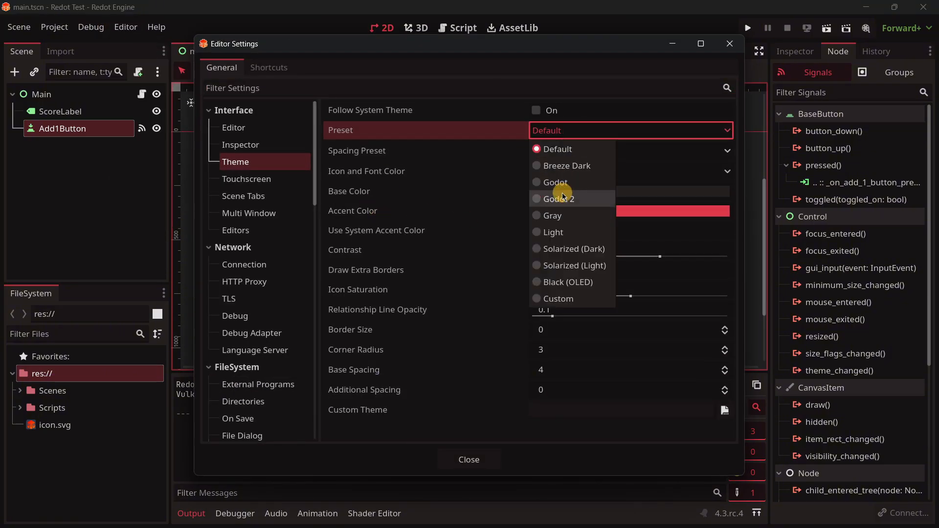
{"action": "left_click", "coordinate": [550, 179]}
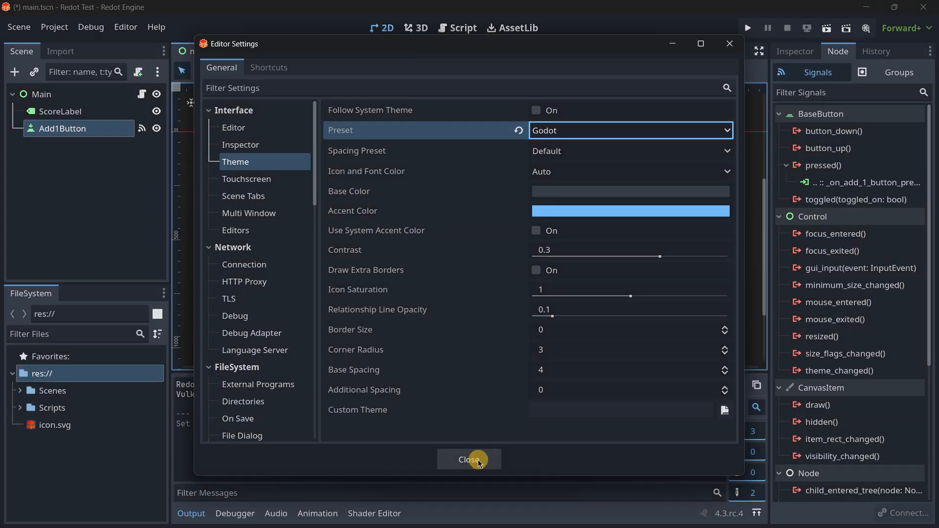
{"action": "left_click", "coordinate": [478, 457]}
Examine how the 2D scene view and the main.gd script look under the Godot theme, ending in the 2D workspace.
{"action": "middle_click_drag", "start_coordinate": [364, 167], "coordinate": [390, 235]}
{"action": "scroll", "coordinate": [381, 229], "scroll_direction": "up", "scroll_amount": 8}
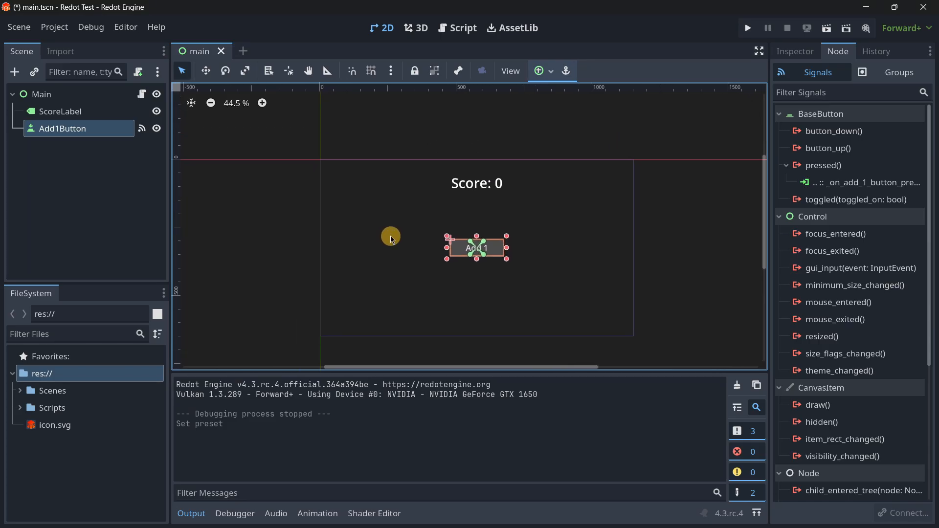
{"action": "scroll", "coordinate": [386, 239], "scroll_direction": "up", "scroll_amount": 4}
{"action": "scroll", "coordinate": [287, 165], "scroll_direction": "down", "scroll_amount": 6}
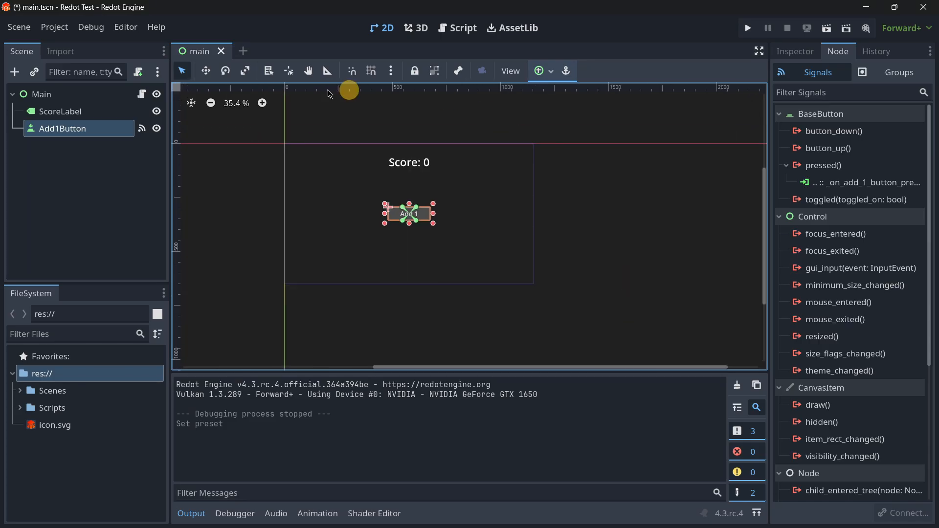
{"action": "middle_click_drag", "start_coordinate": [248, 191], "coordinate": [287, 218]}
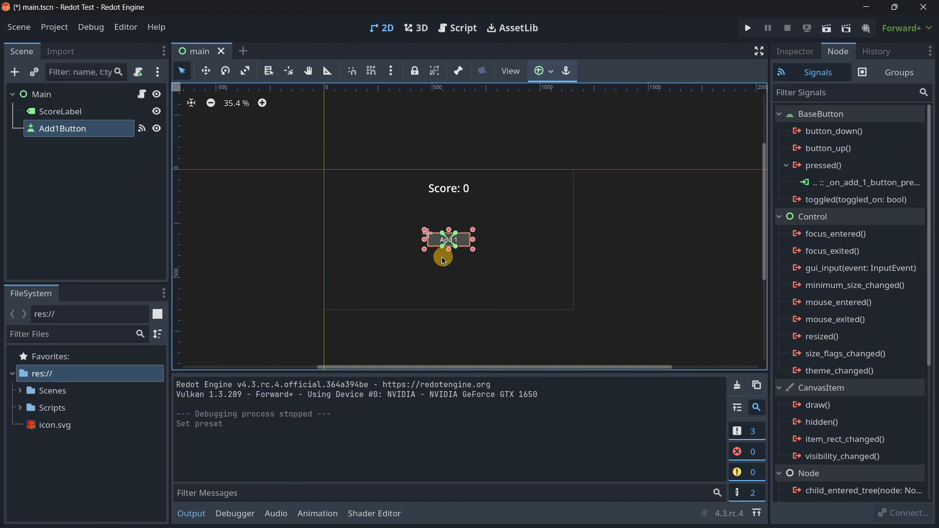
{"action": "left_click", "coordinate": [462, 29]}
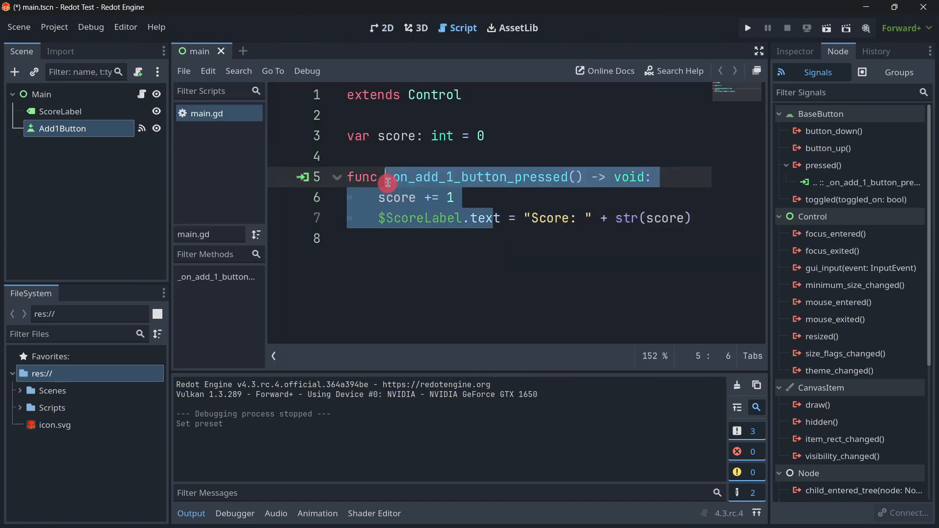
{"action": "left_click", "coordinate": [455, 177]}
{"action": "left_click", "coordinate": [383, 28]}
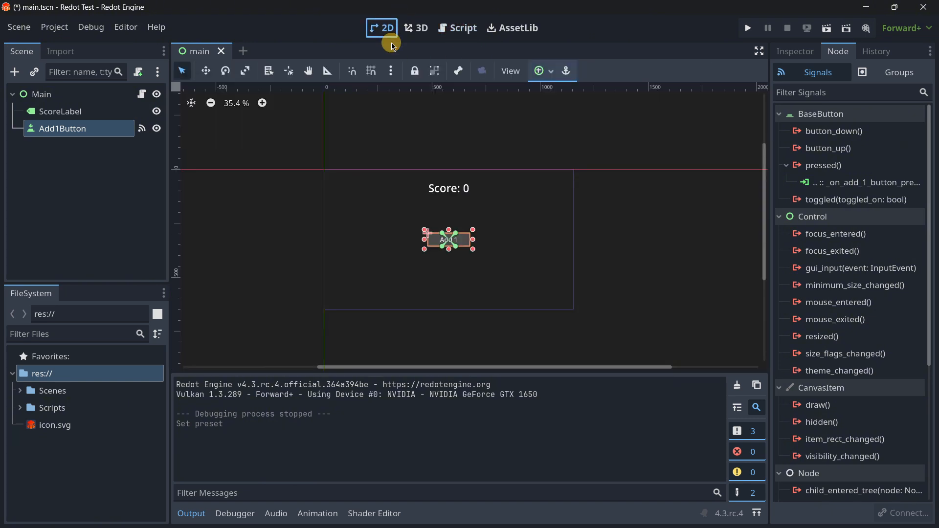